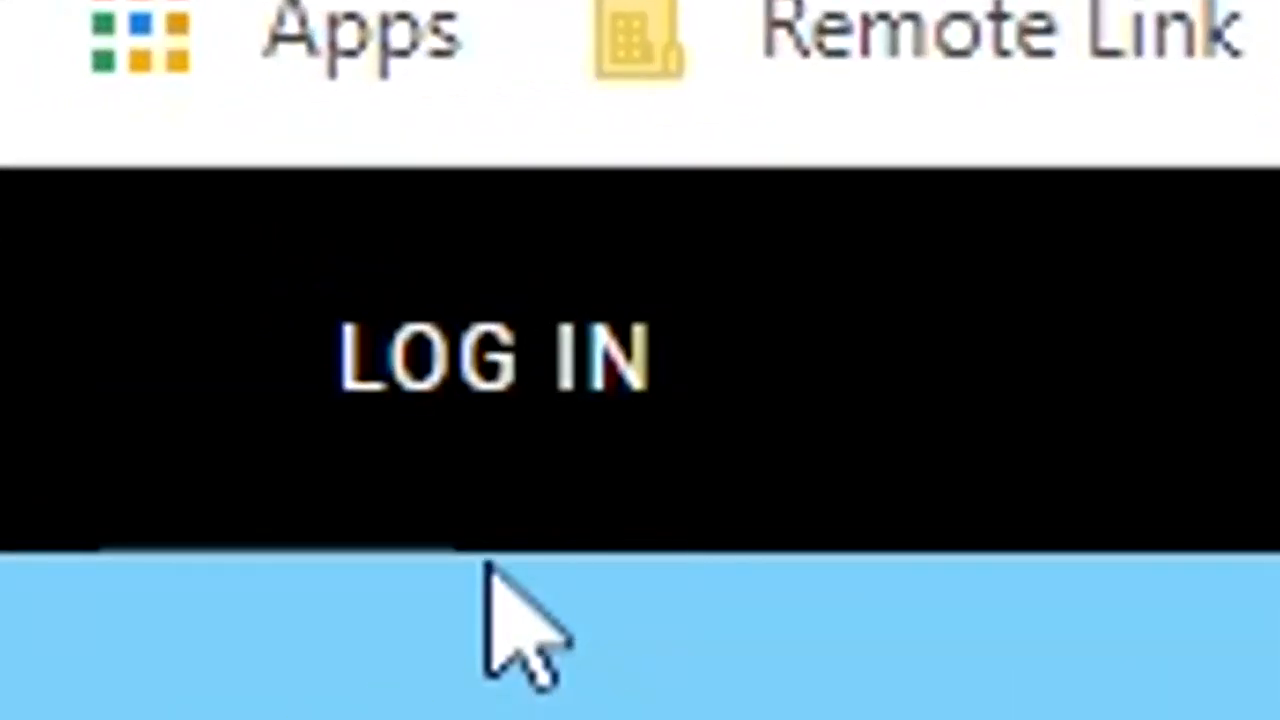
# Step: Log in to Pixton with the Google account to reach the educator dashboard
pyautogui.click(465, 385)
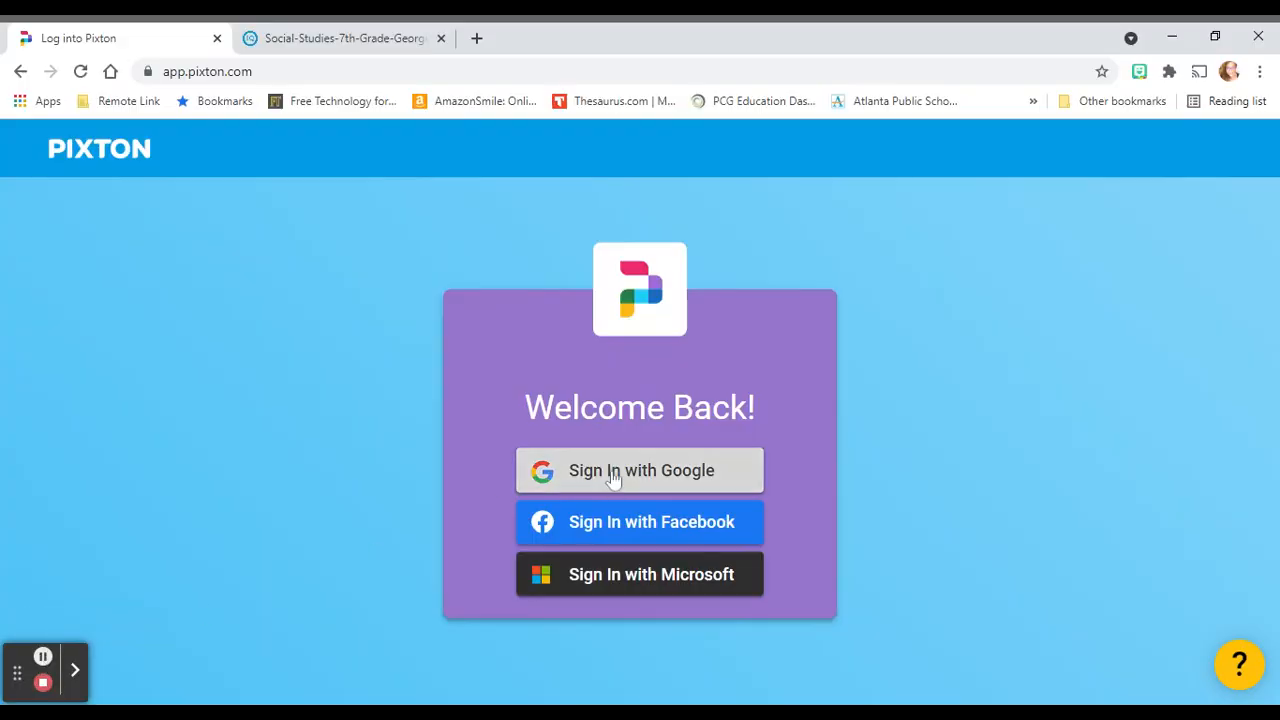
pyautogui.click(617, 476)
pyautogui.click(74, 670)
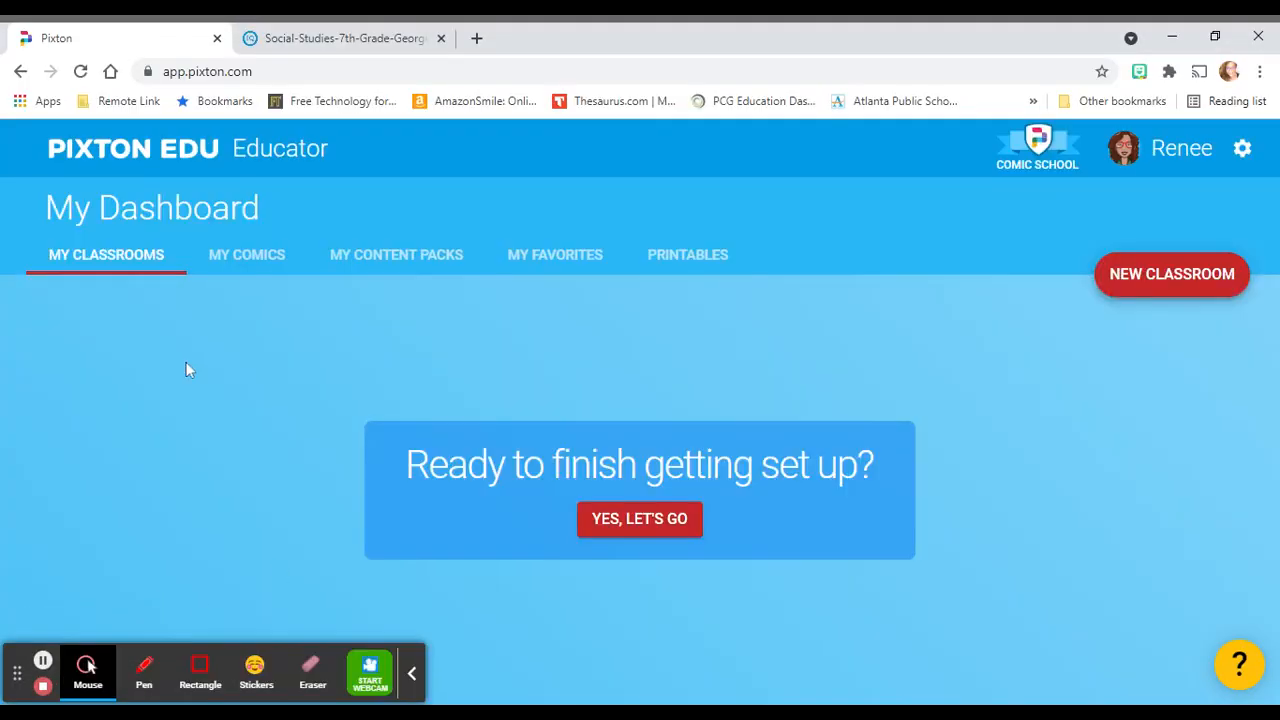
# Step: Create a new comic titled "Ignite!" in the collection of own comics
pyautogui.click(258, 265)
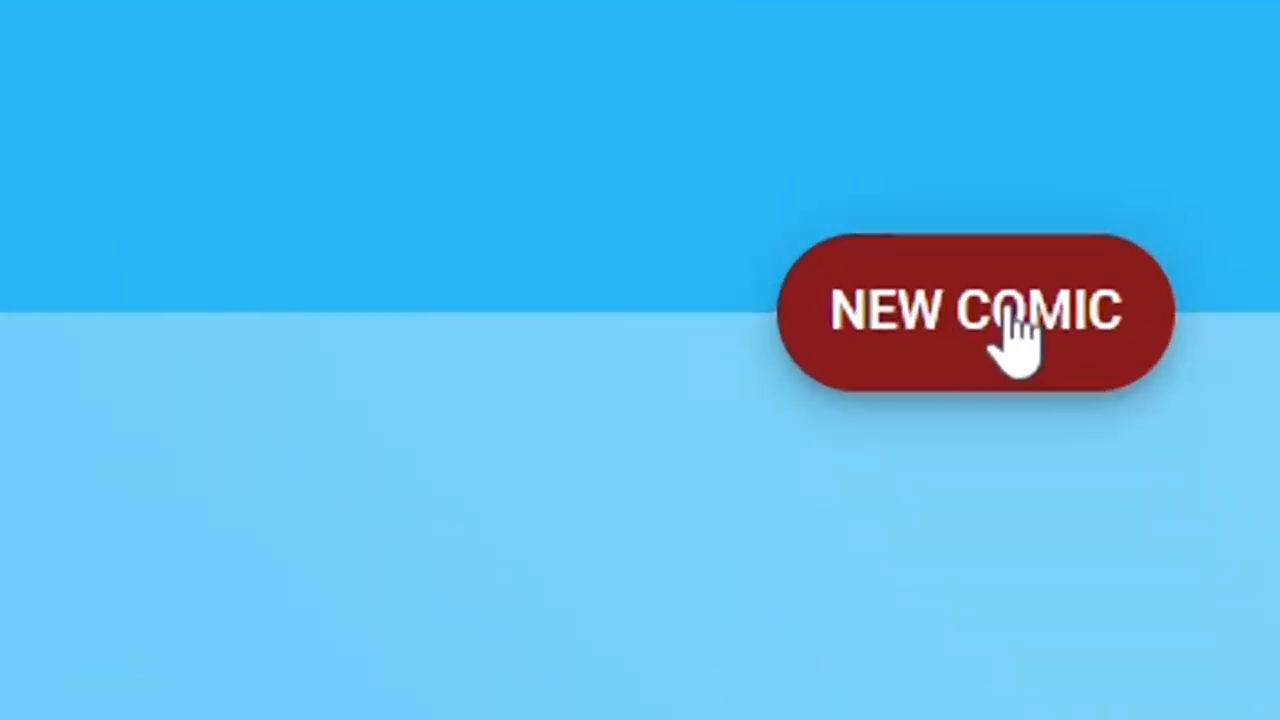
pyautogui.click(1203, 281)
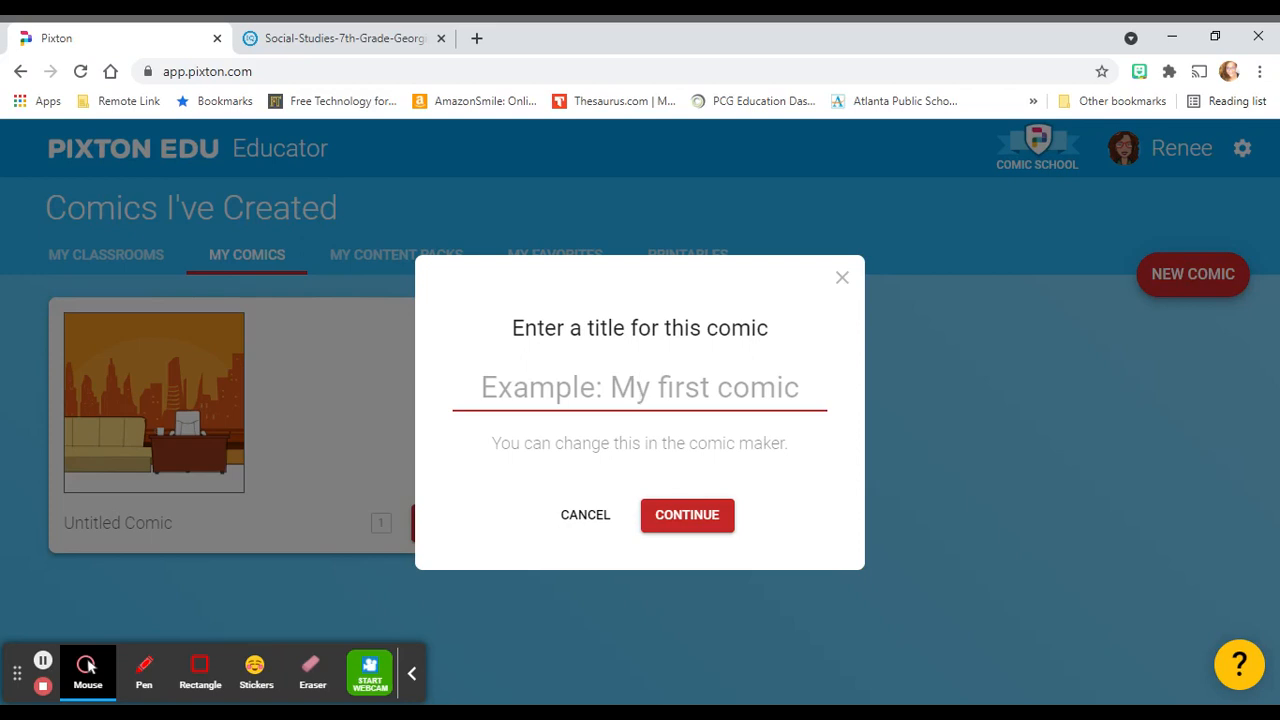
pyautogui.write('I')
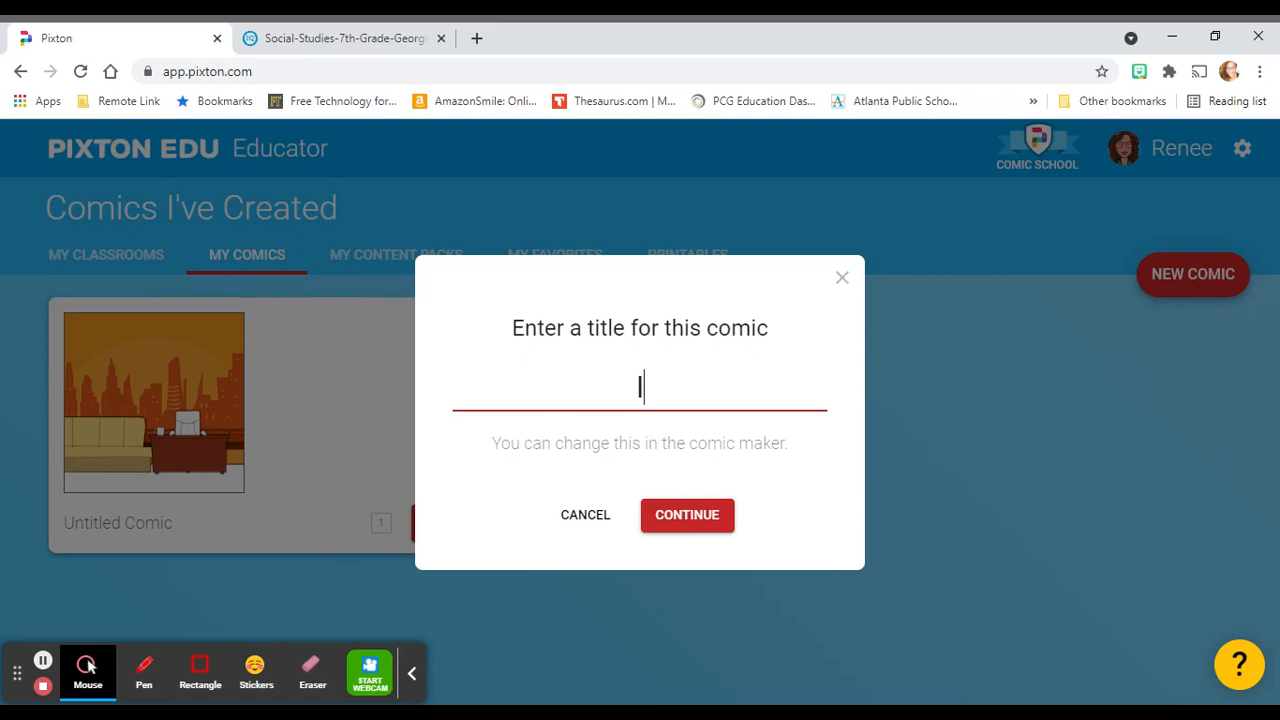
pyautogui.write('gnite!')
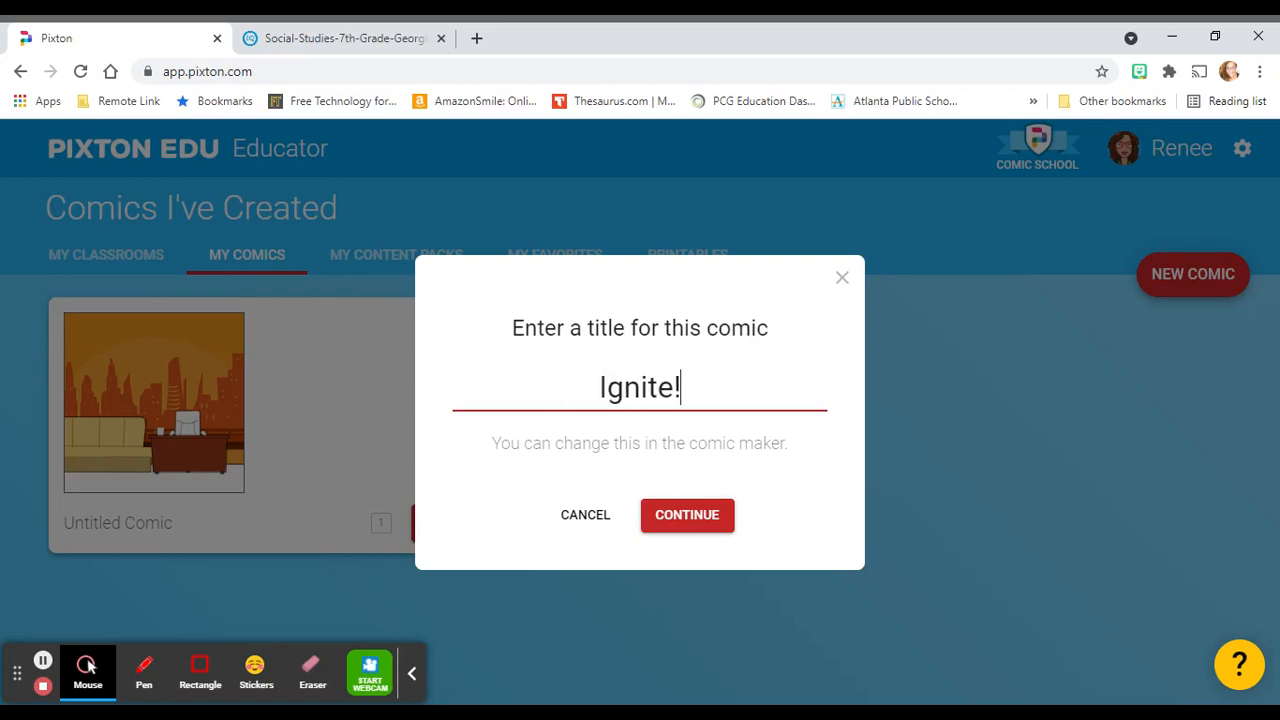
pyautogui.press('Return')
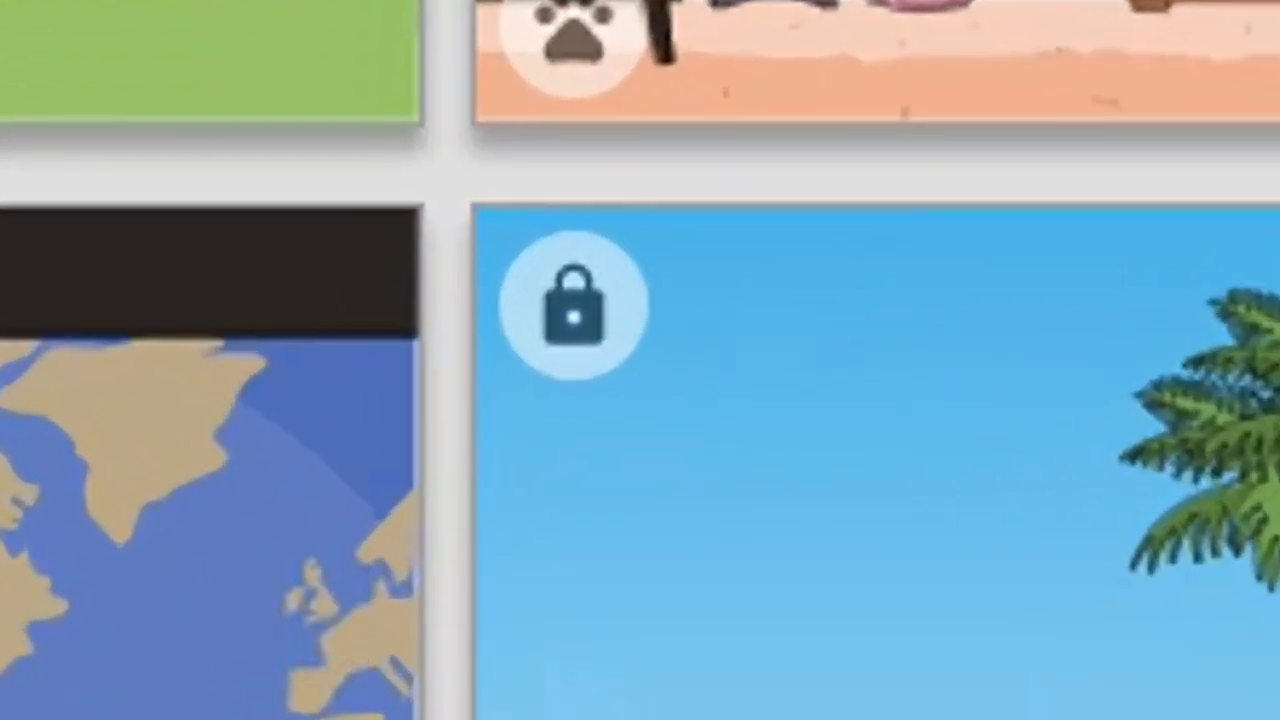
# Step: Set the first panel's background to the world map news scene with the striped yellow banner
pyautogui.scroll(1, 55, 695)
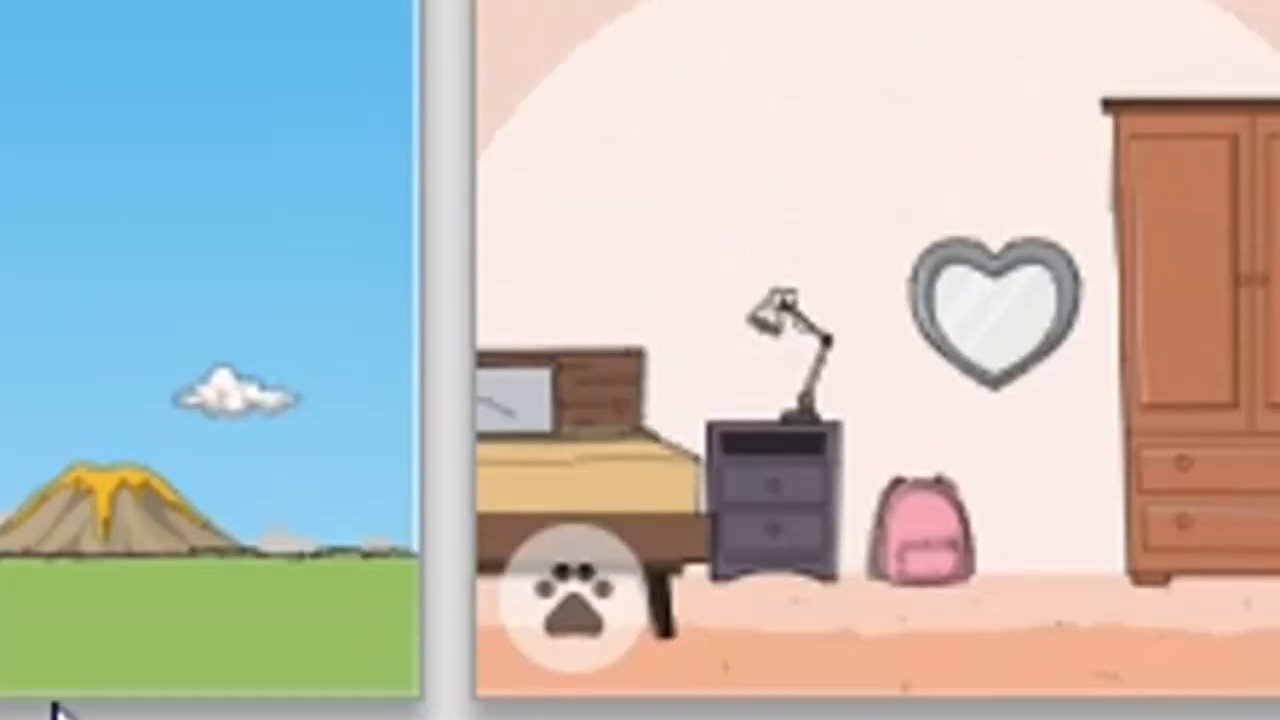
pyautogui.scroll(-1, 55, 695)
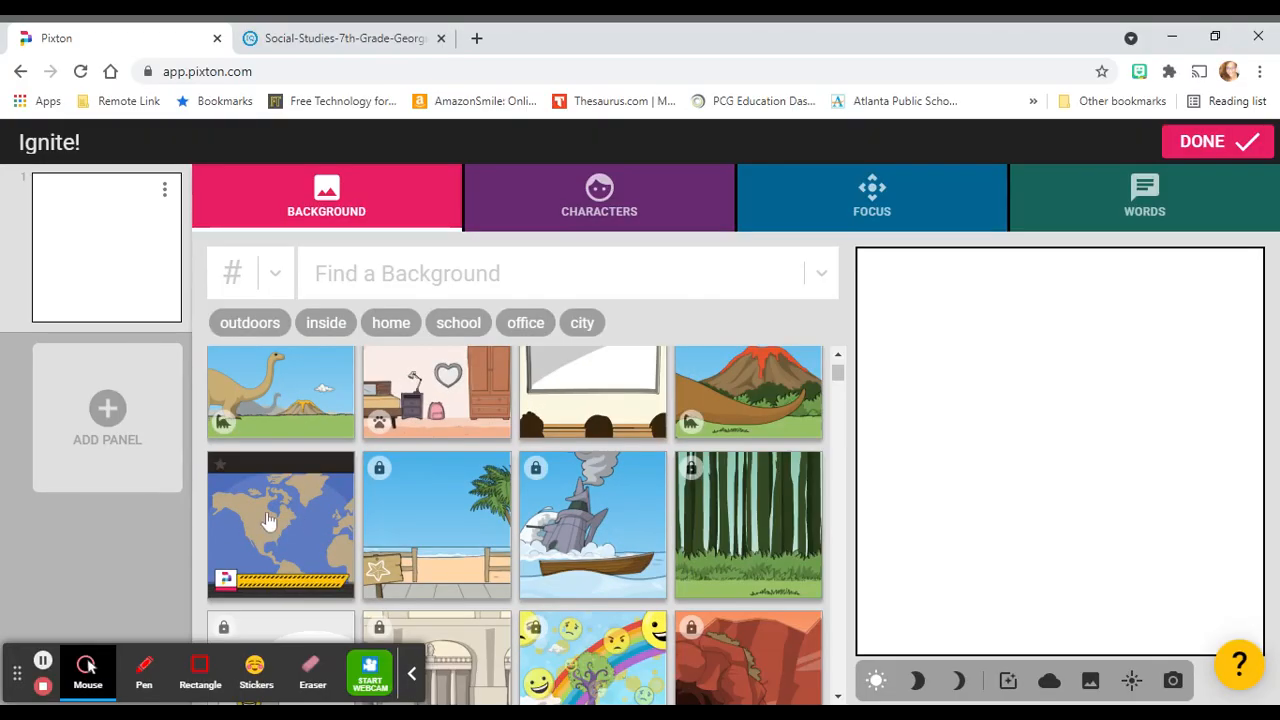
pyautogui.click(270, 520)
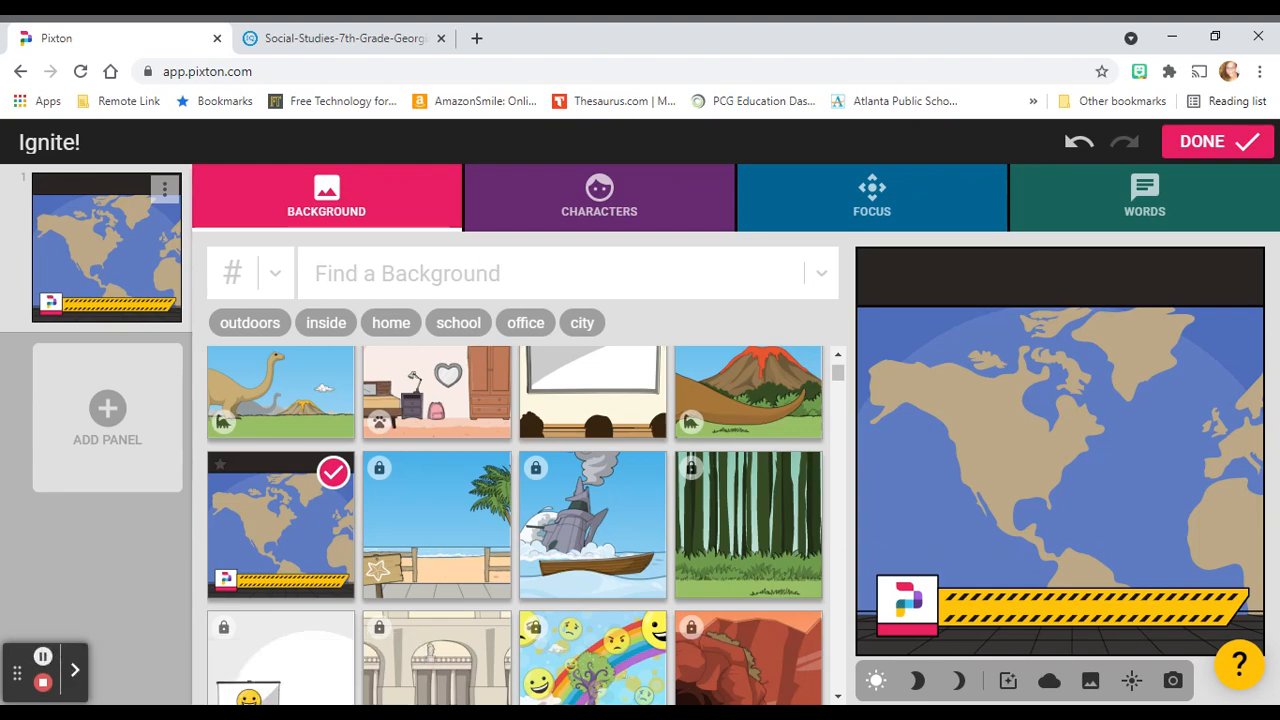
# Step: Add a dark-haired woman in a black jacket and a grey-haired man with a moustache to the first panel
pyautogui.click(531, 209)
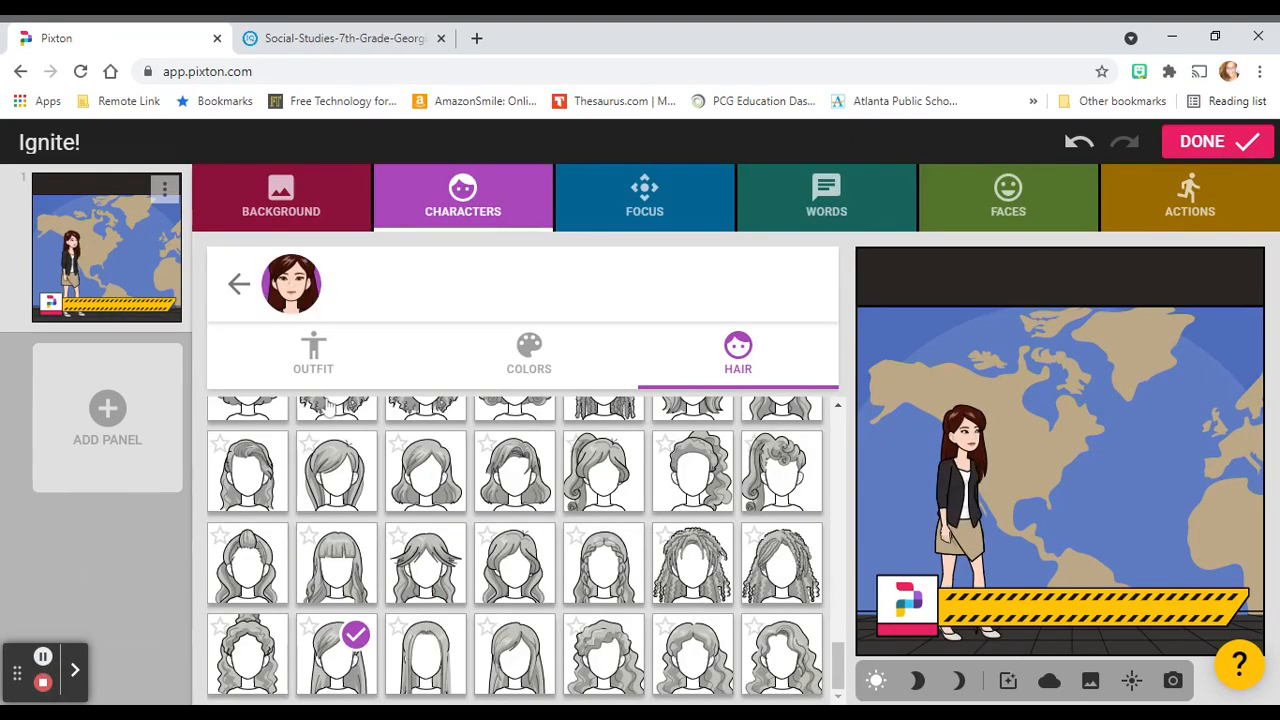
pyautogui.click(240, 288)
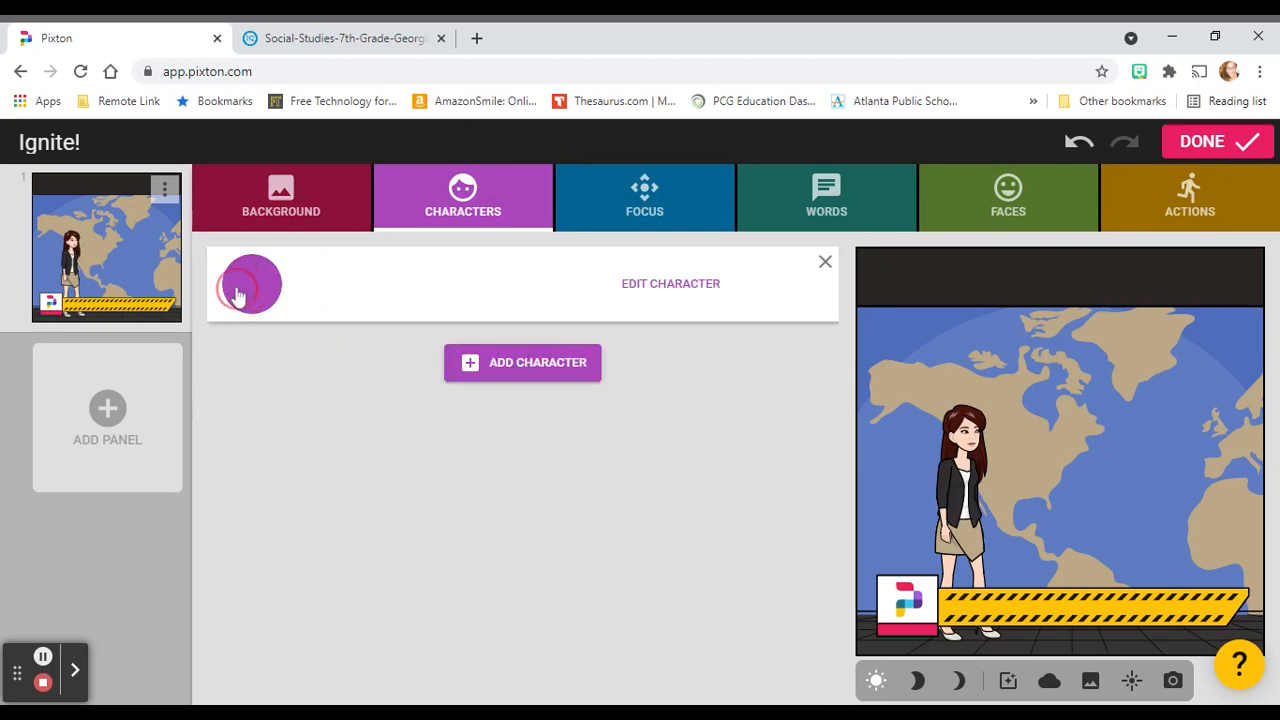
pyautogui.click(539, 368)
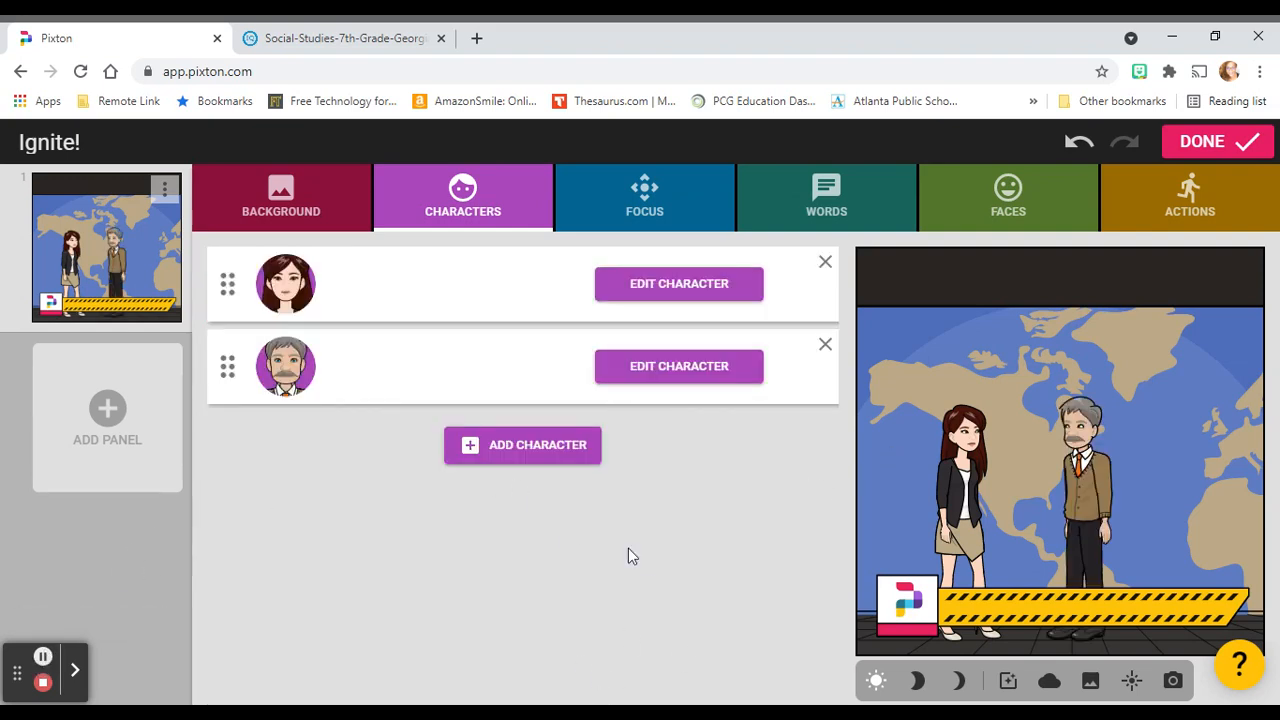
pyautogui.click(647, 200)
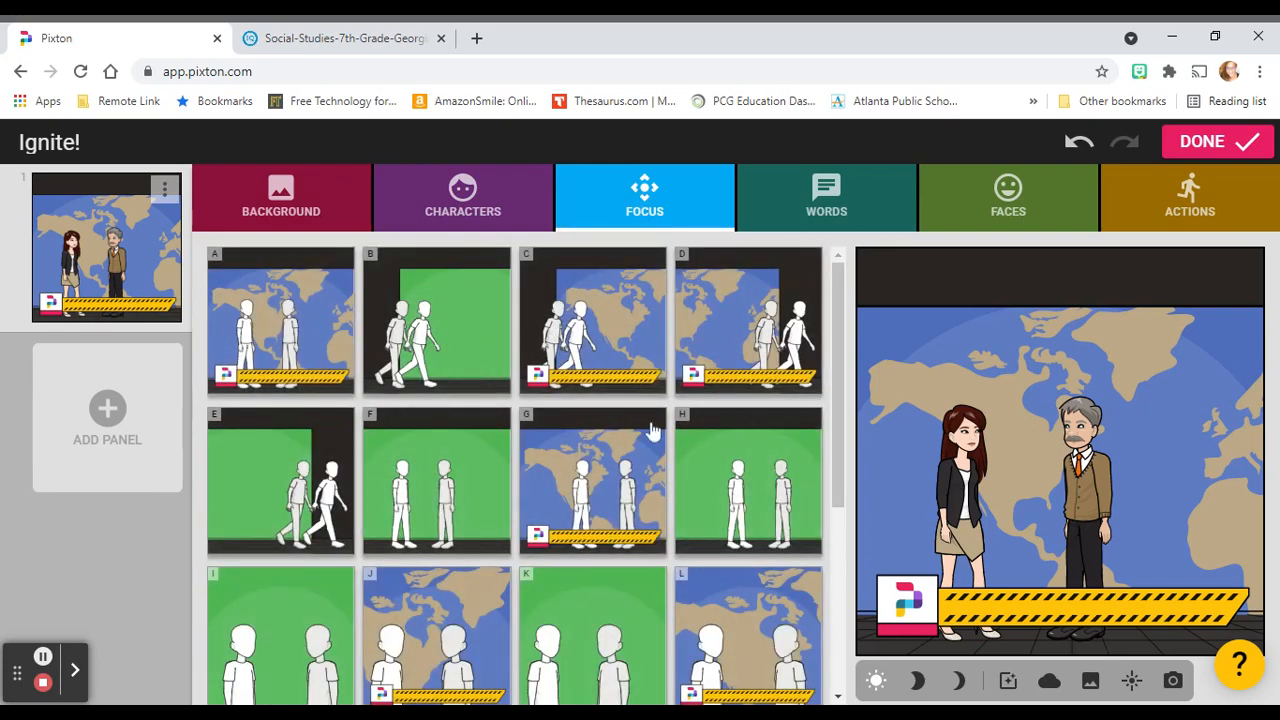
pyautogui.scroll(-2, 650, 432)
pyautogui.scroll(-2, 652, 432)
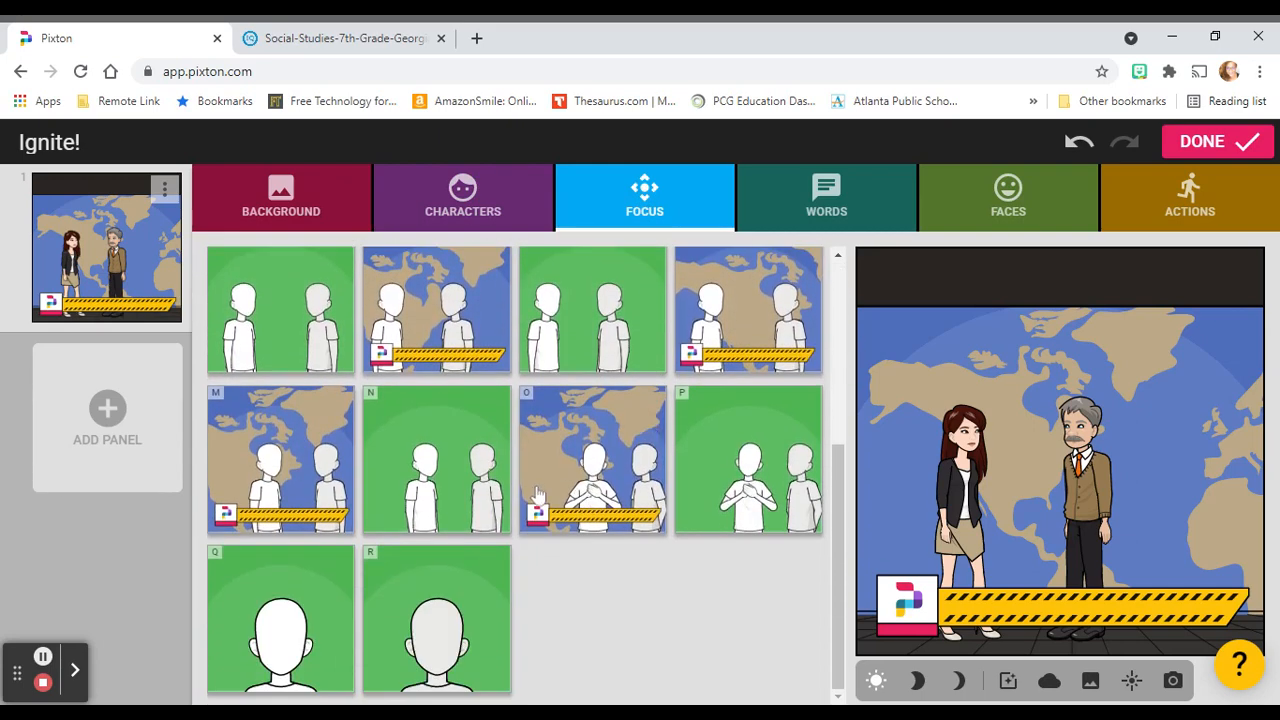
pyautogui.scroll(5, 538, 494)
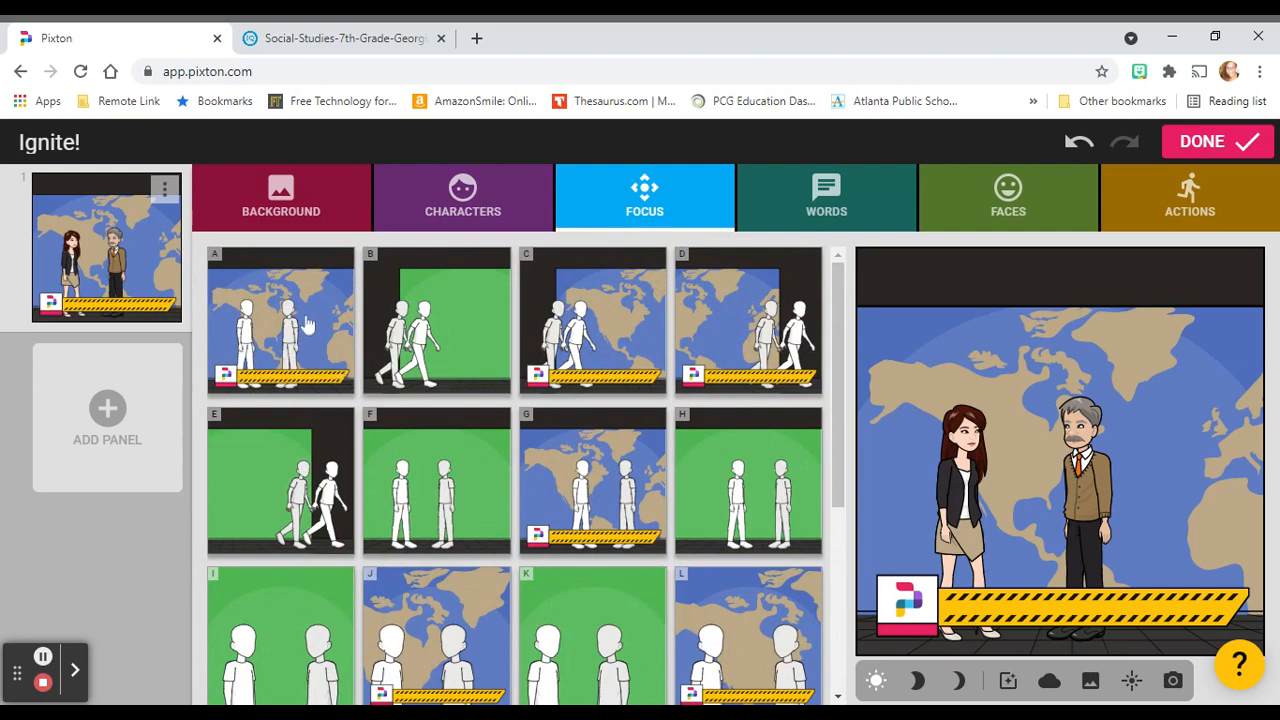
# Step: Give the woman a speech bubble reading "What environmental issues is currently impacting the Middle East the most?"
pyautogui.click(826, 196)
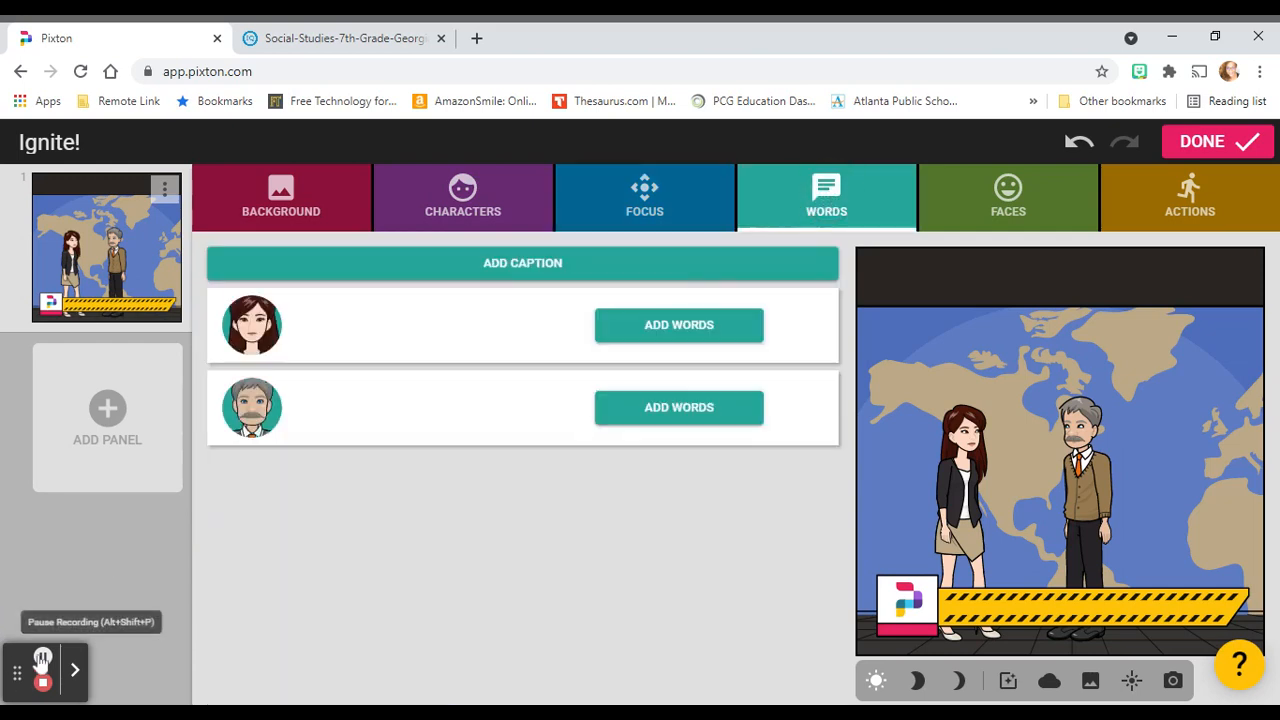
pyautogui.click(629, 326)
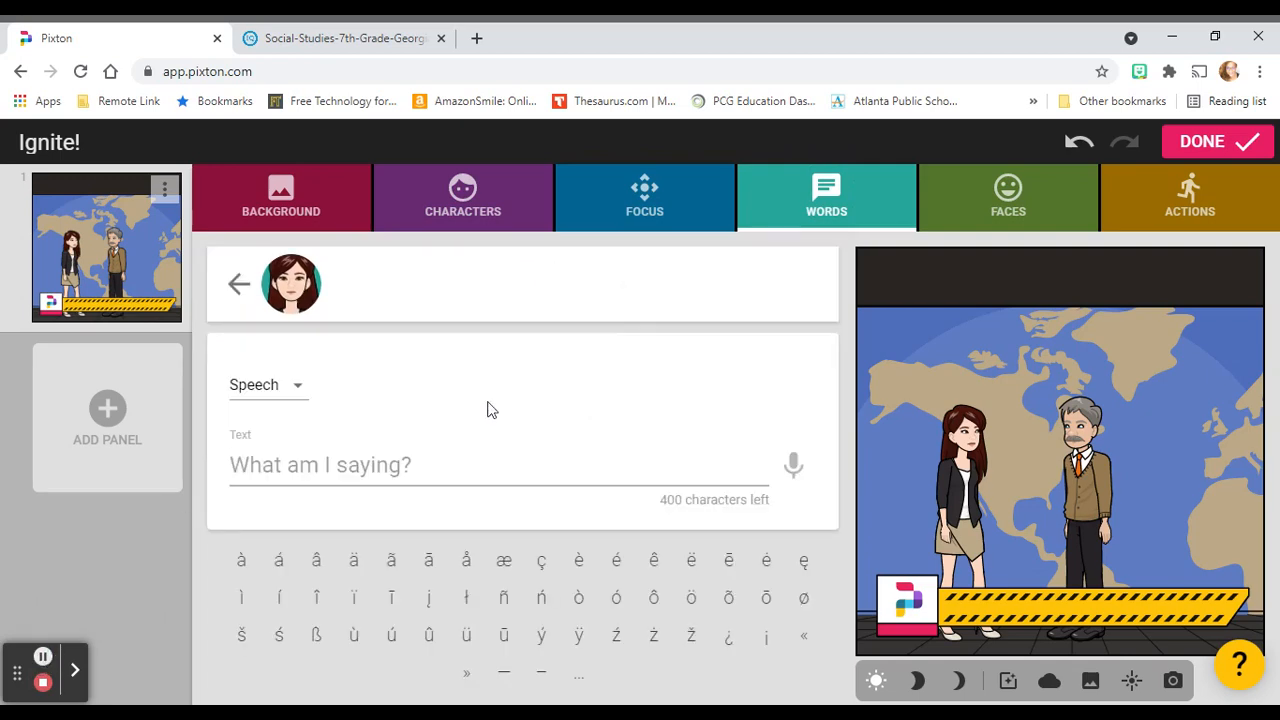
pyautogui.write('What environmental issues is currently impacting the Middle East the most?')
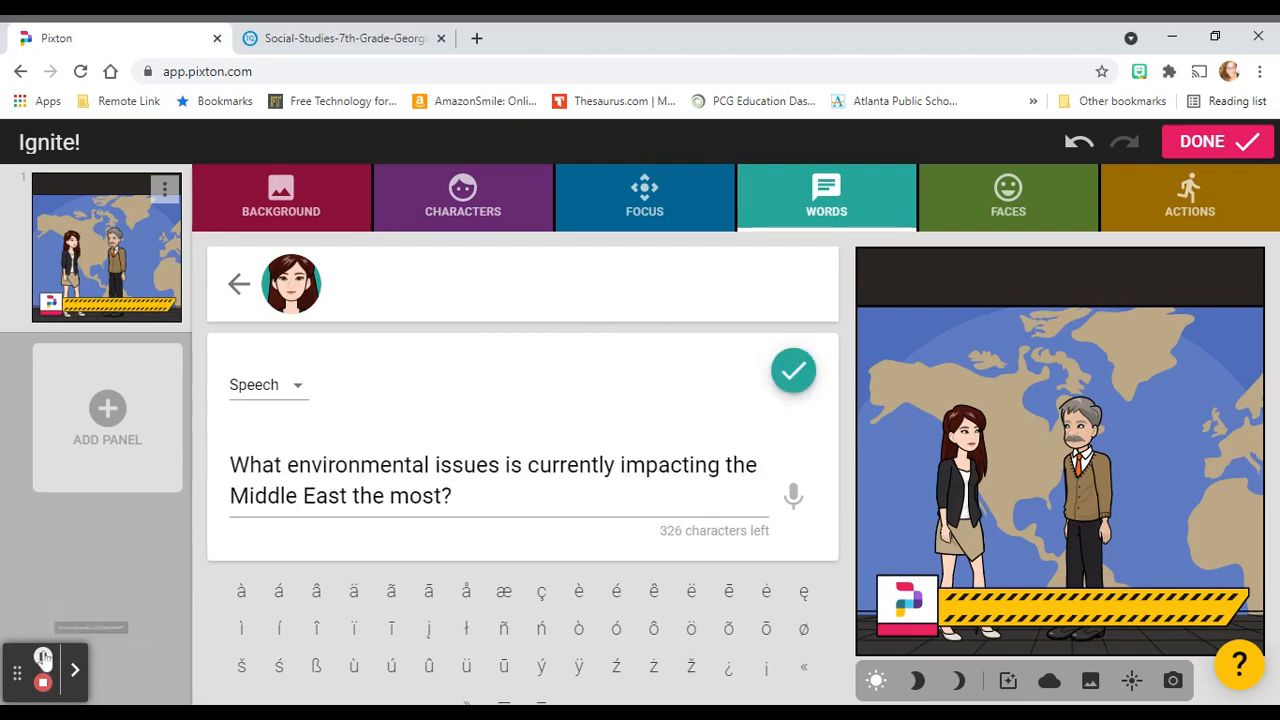
pyautogui.click(792, 372)
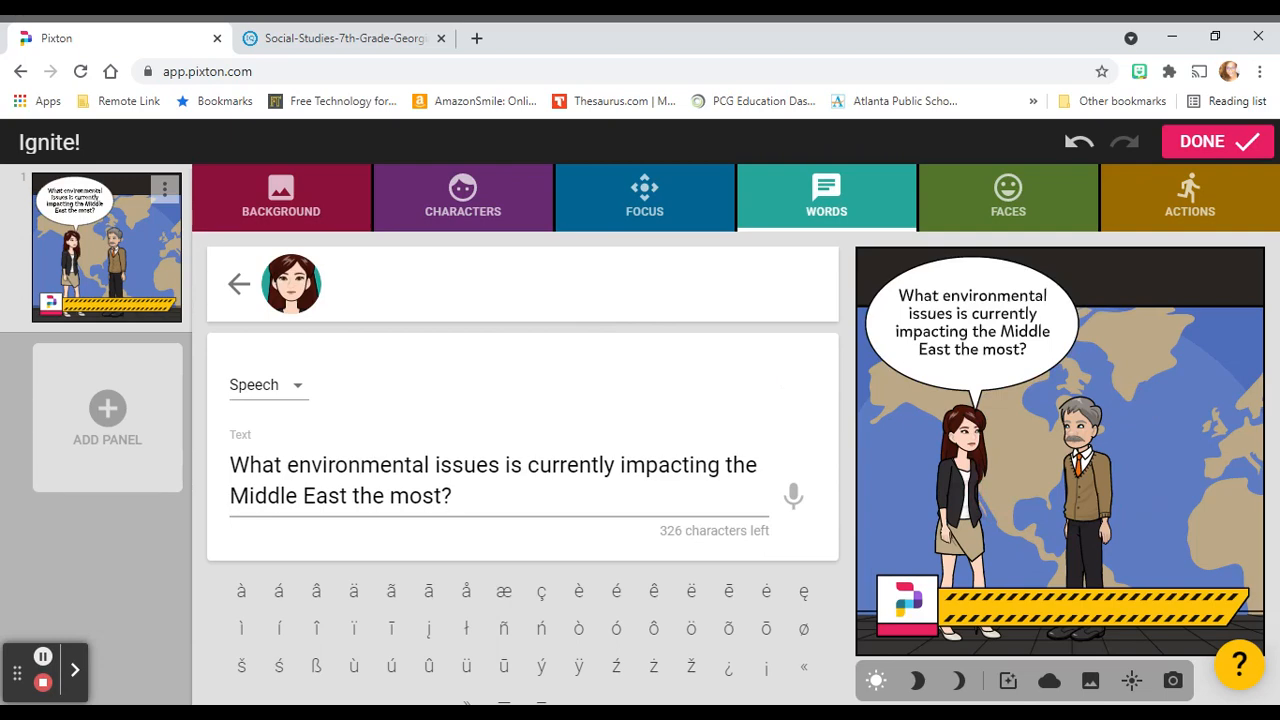
pyautogui.click(43, 657)
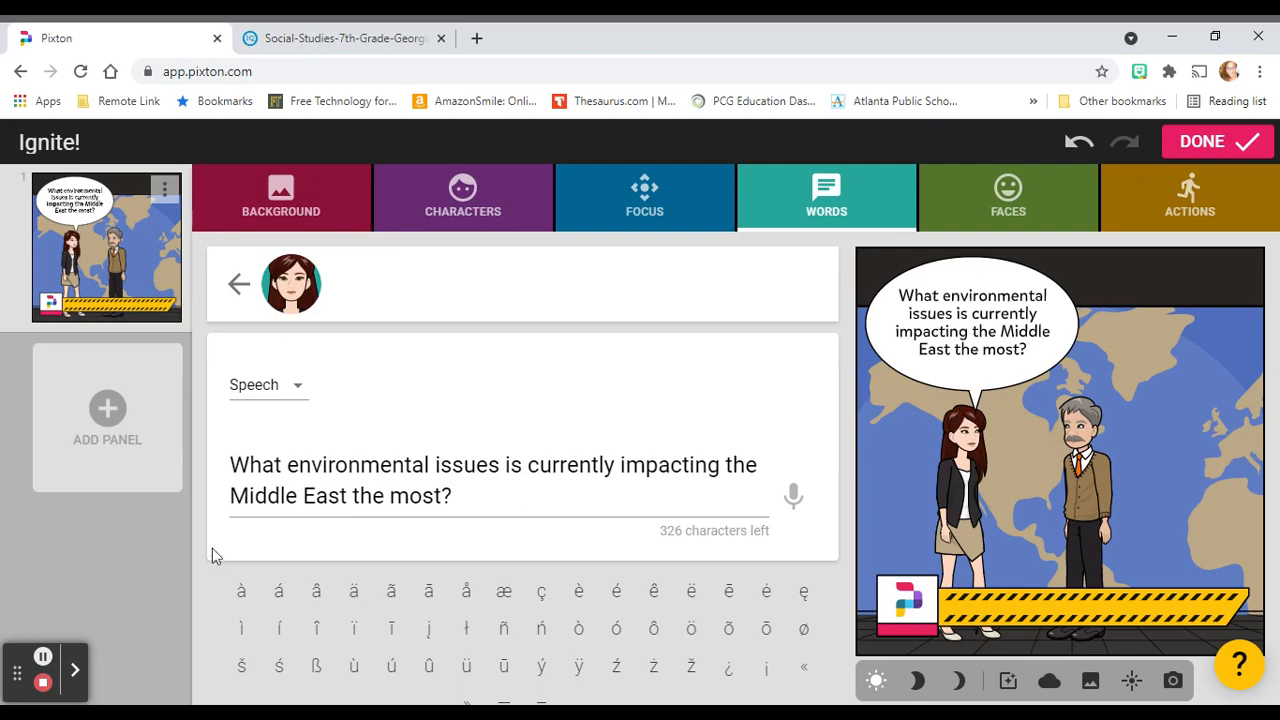
# Step: Have the man say "Water pollution and water shortages are the biggest environmental problem. The is unequal access to clean water in the Middle East."
pyautogui.click(795, 202)
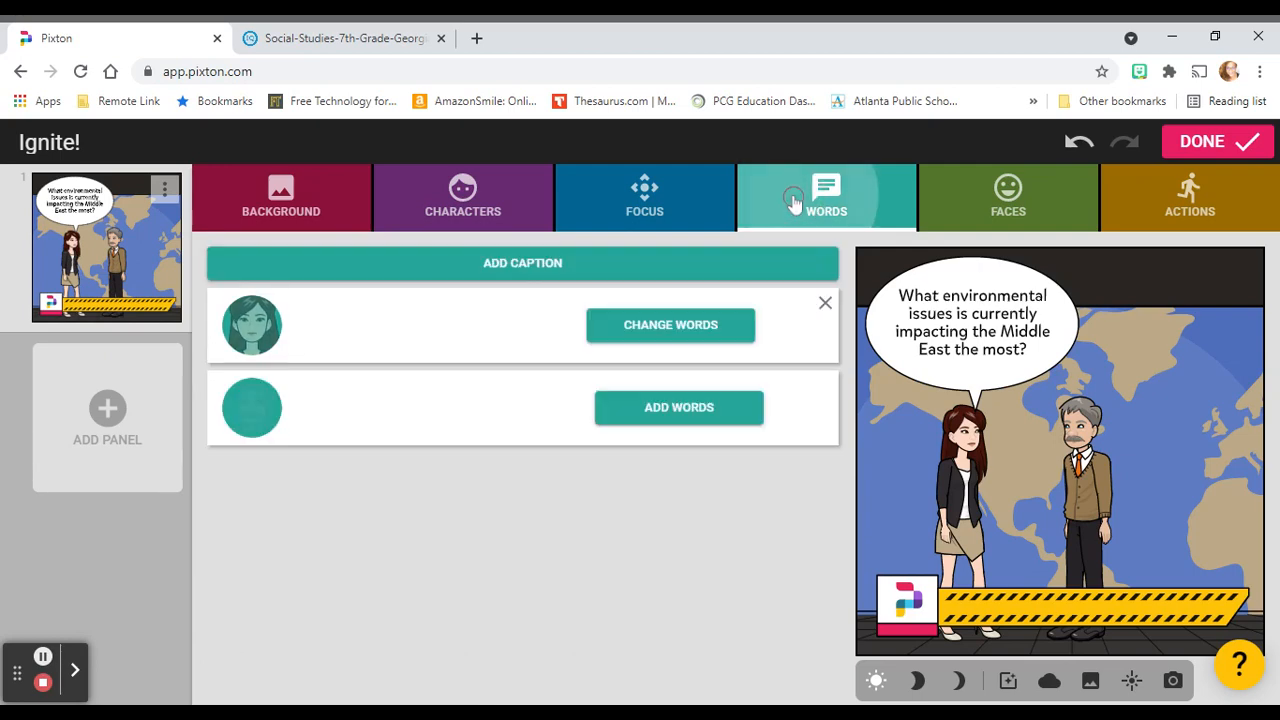
pyautogui.click(700, 412)
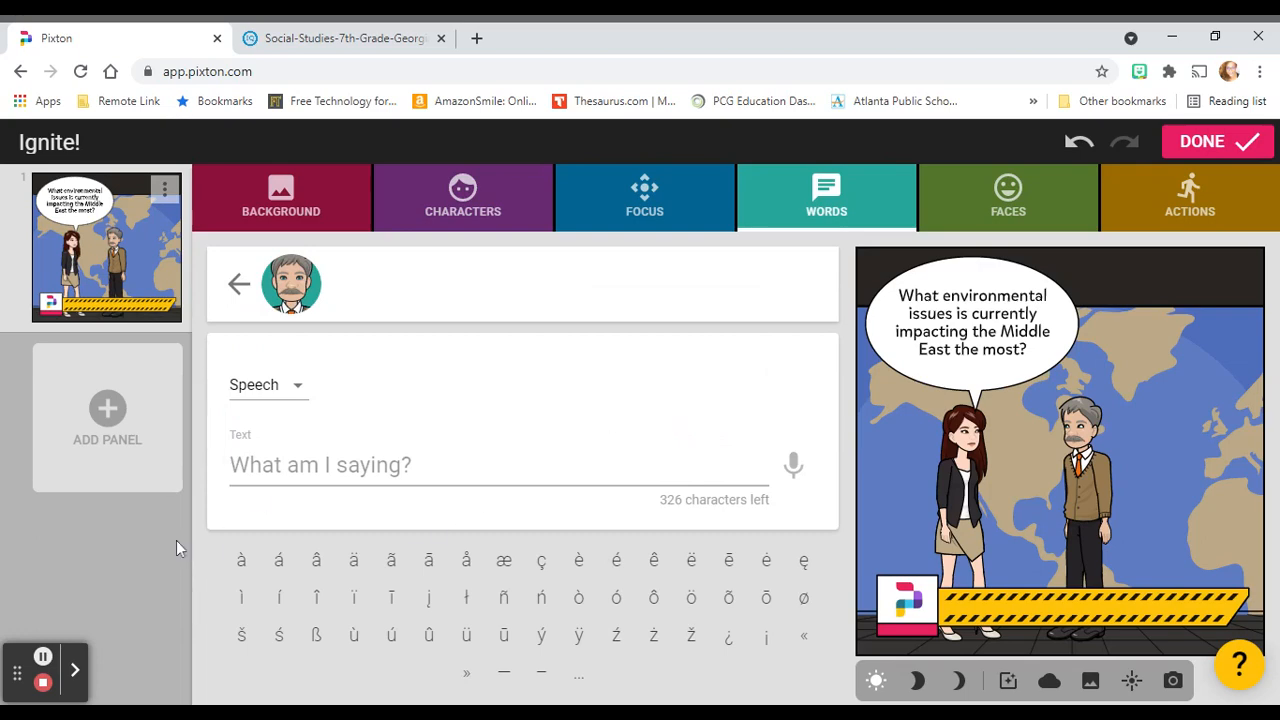
pyautogui.write('Water pollution and water shortages are the biggest environmental problem. The is unequal access to clean water in the Middle East.')
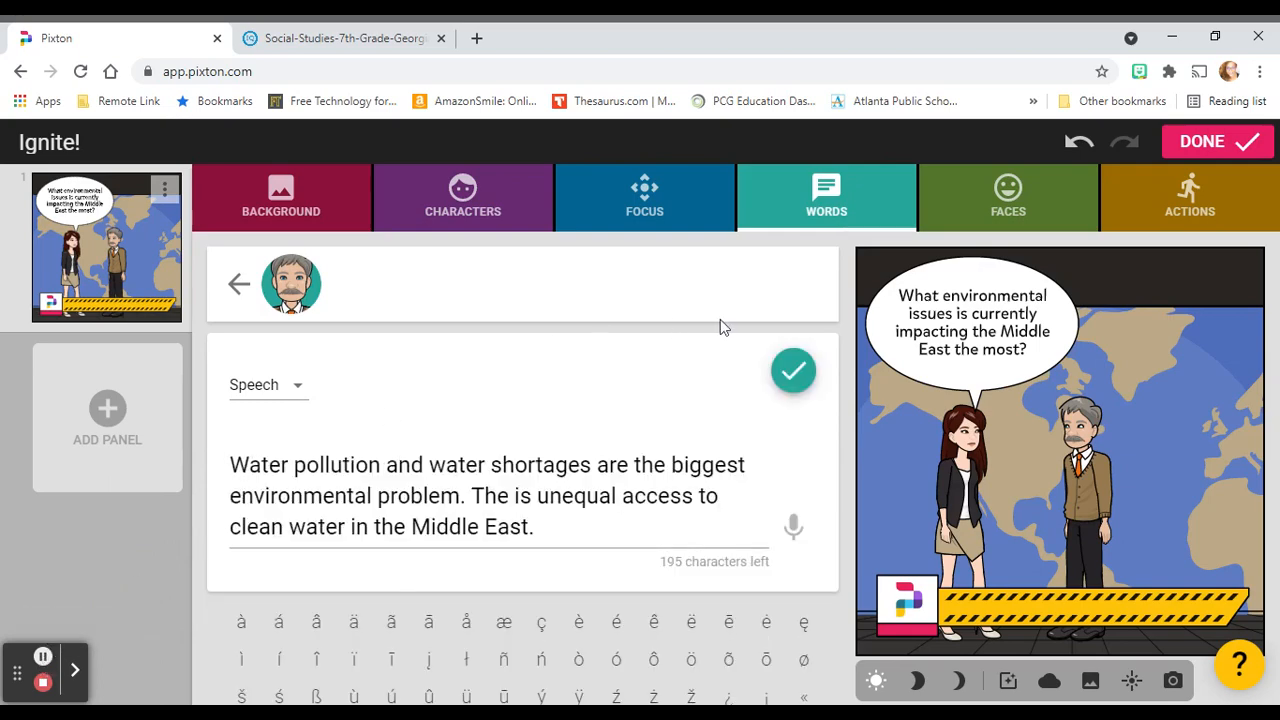
pyautogui.click(798, 378)
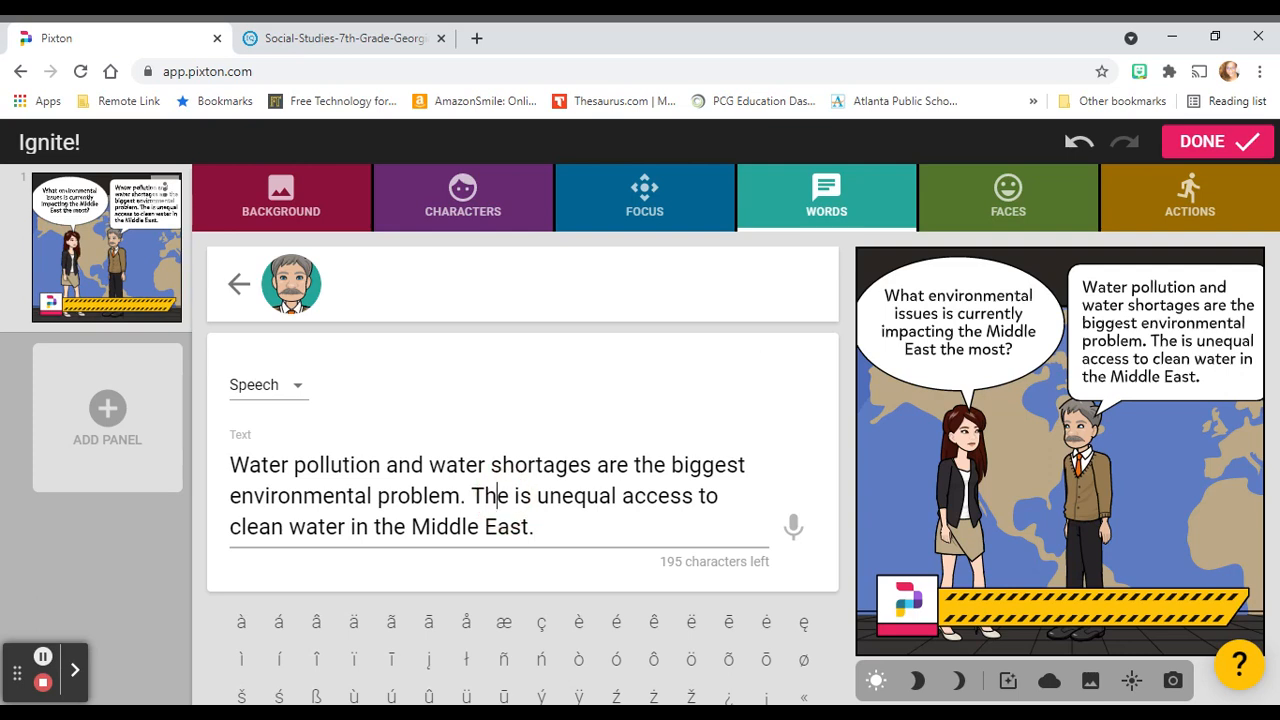
# Step: Correct "The is" to "There is" in the man's speech and apply the change to his bubble
pyautogui.write('re')
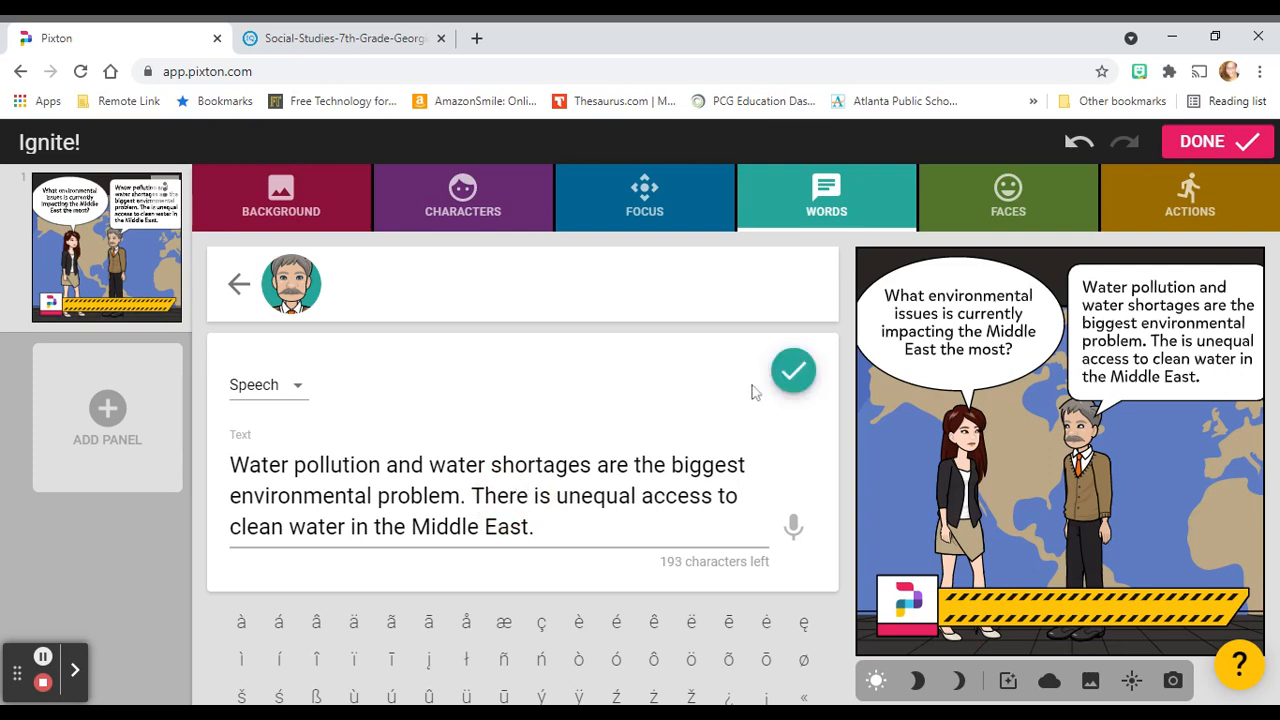
pyautogui.click(792, 370)
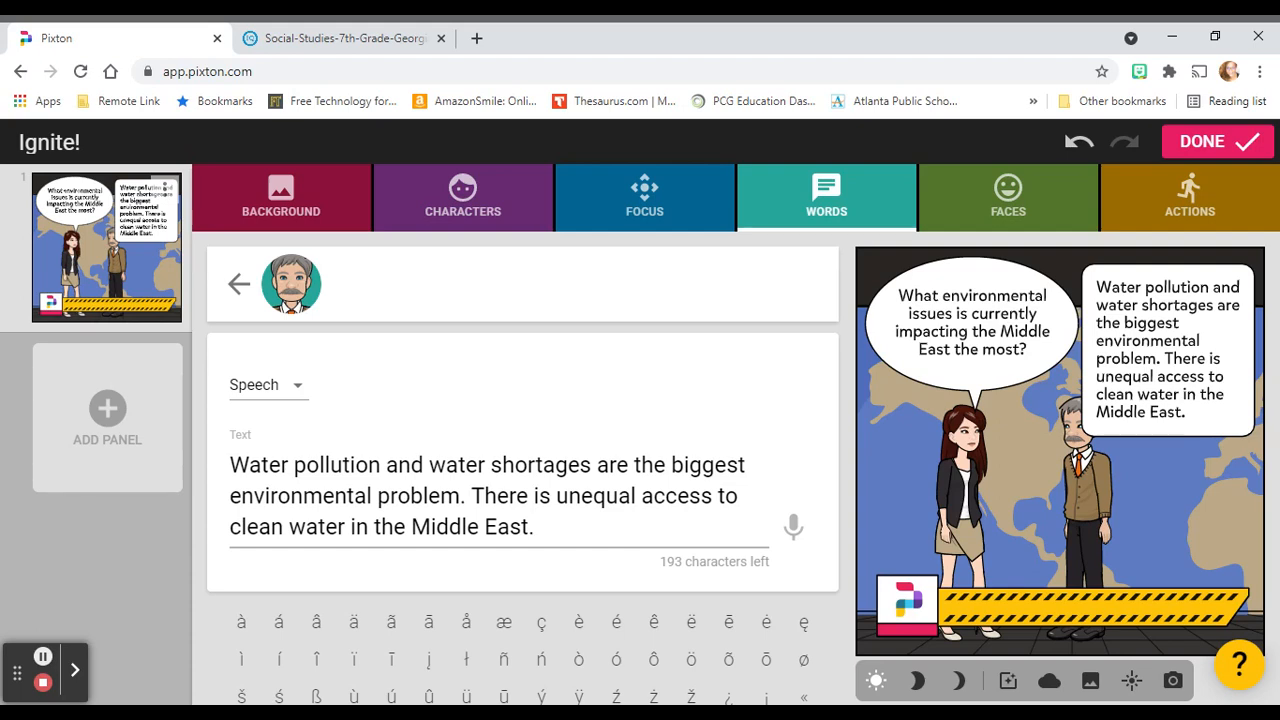
pyautogui.click(43, 657)
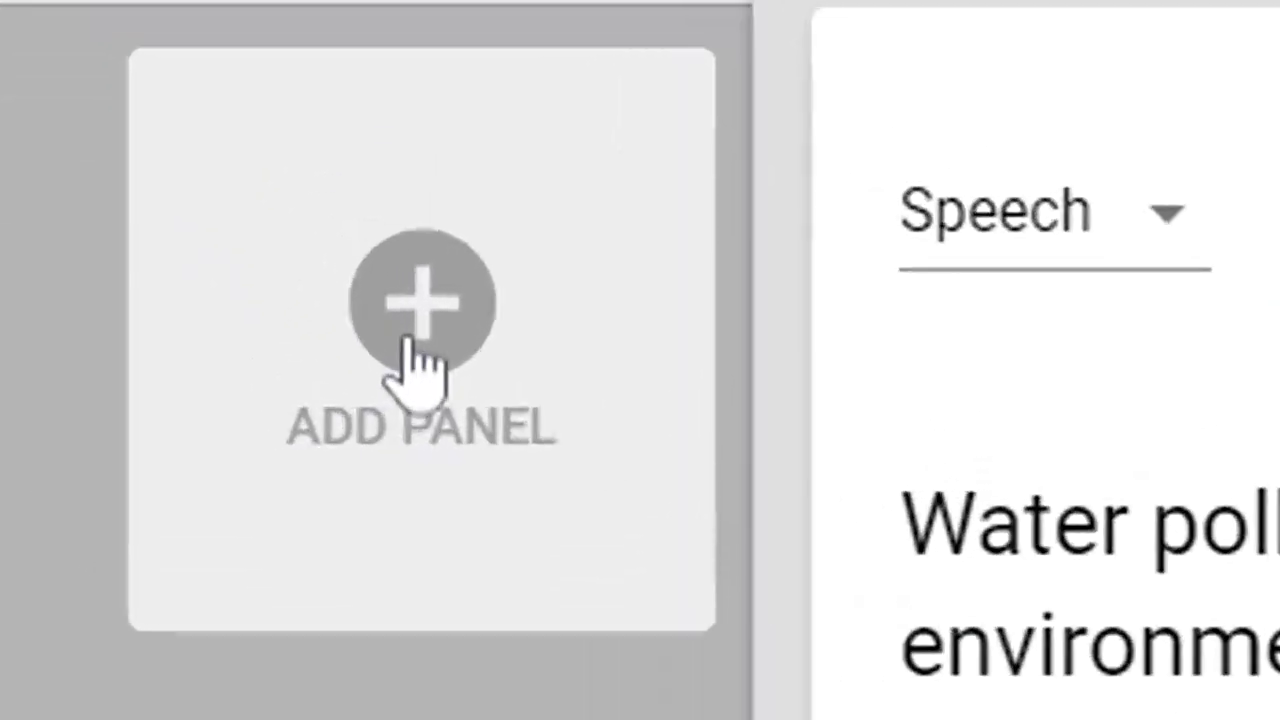
# Step: Add a second panel and set its focus to layout J, a closer view of both characters before the map
pyautogui.click(410, 340)
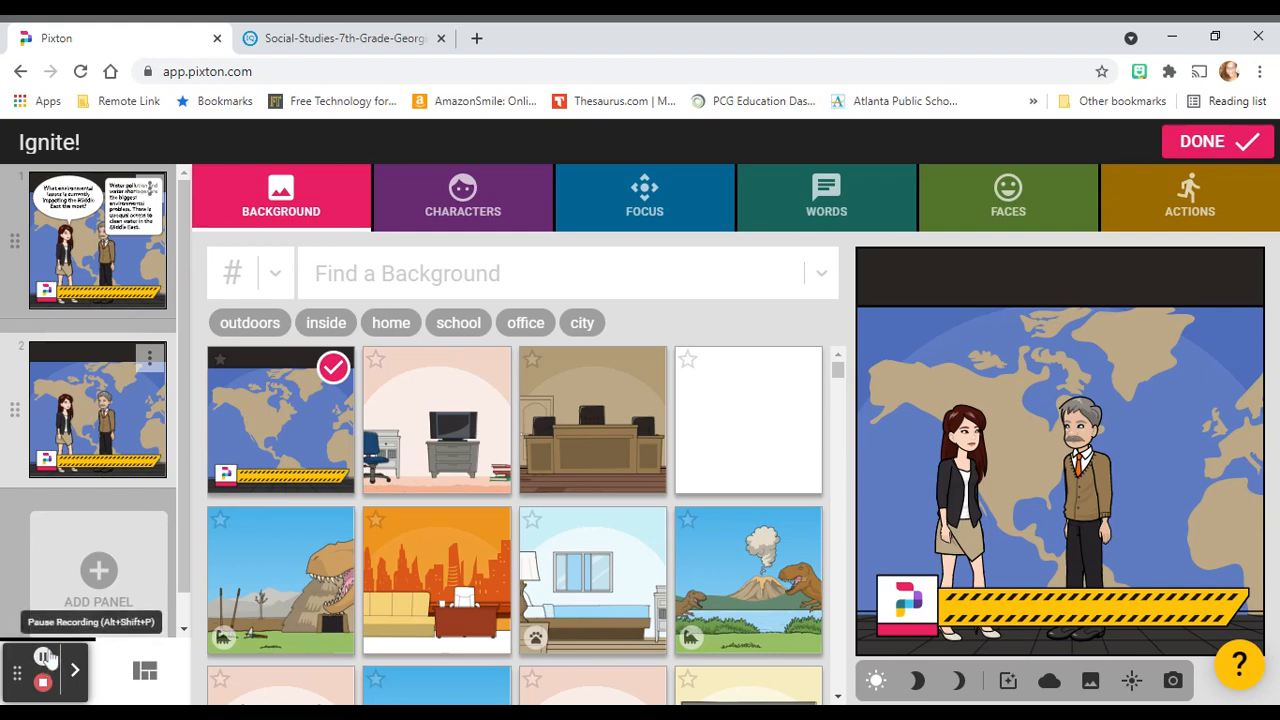
pyautogui.click(644, 190)
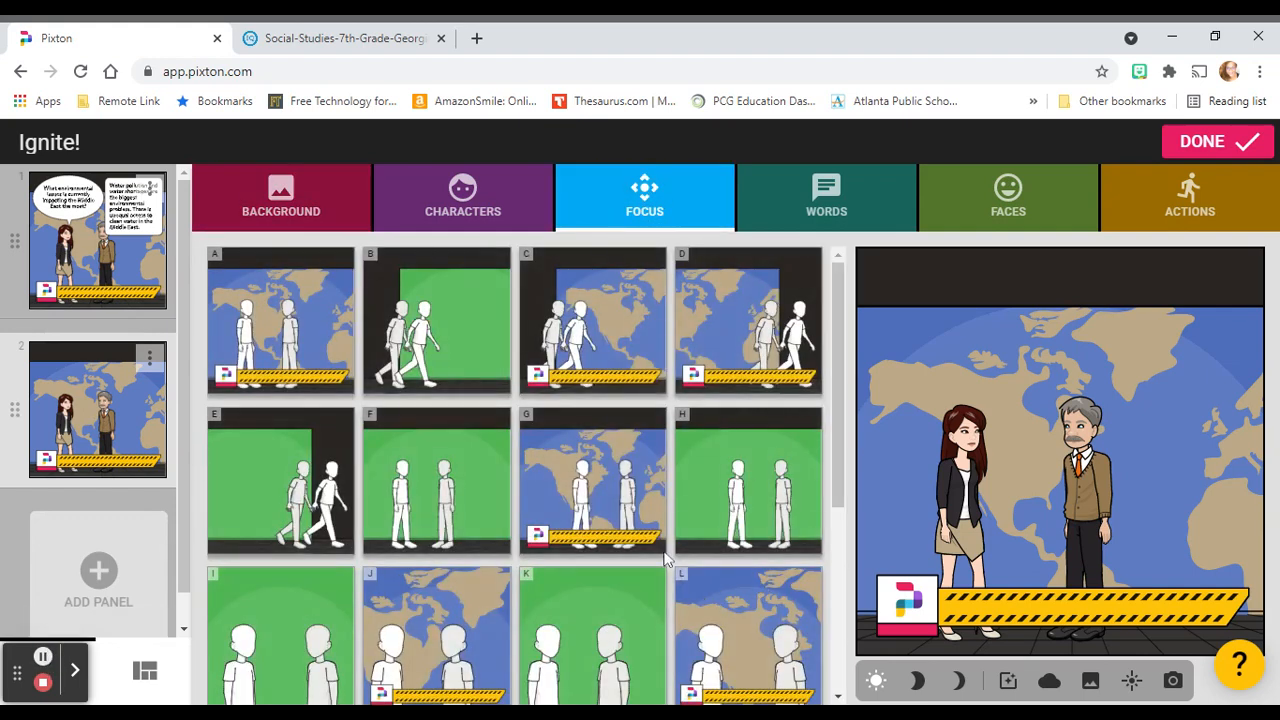
pyautogui.scroll(-1, 610, 550)
pyautogui.scroll(-2, 548, 575)
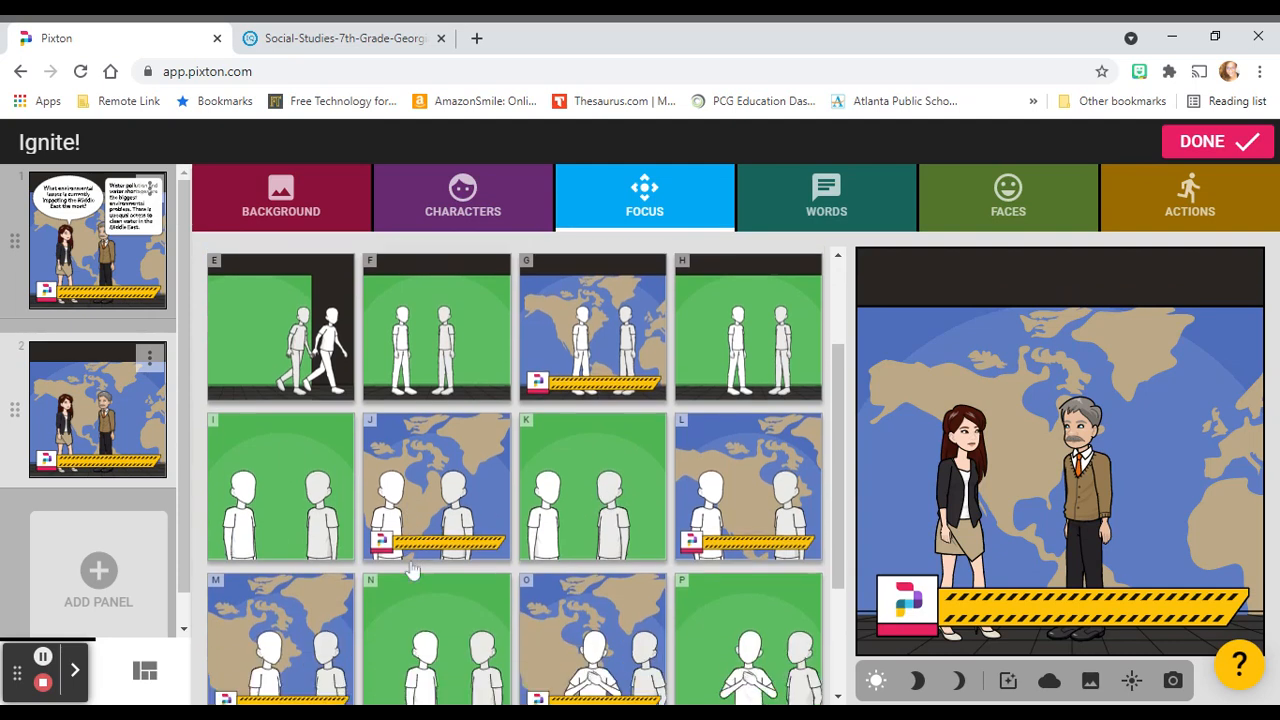
pyautogui.scroll(-1, 412, 570)
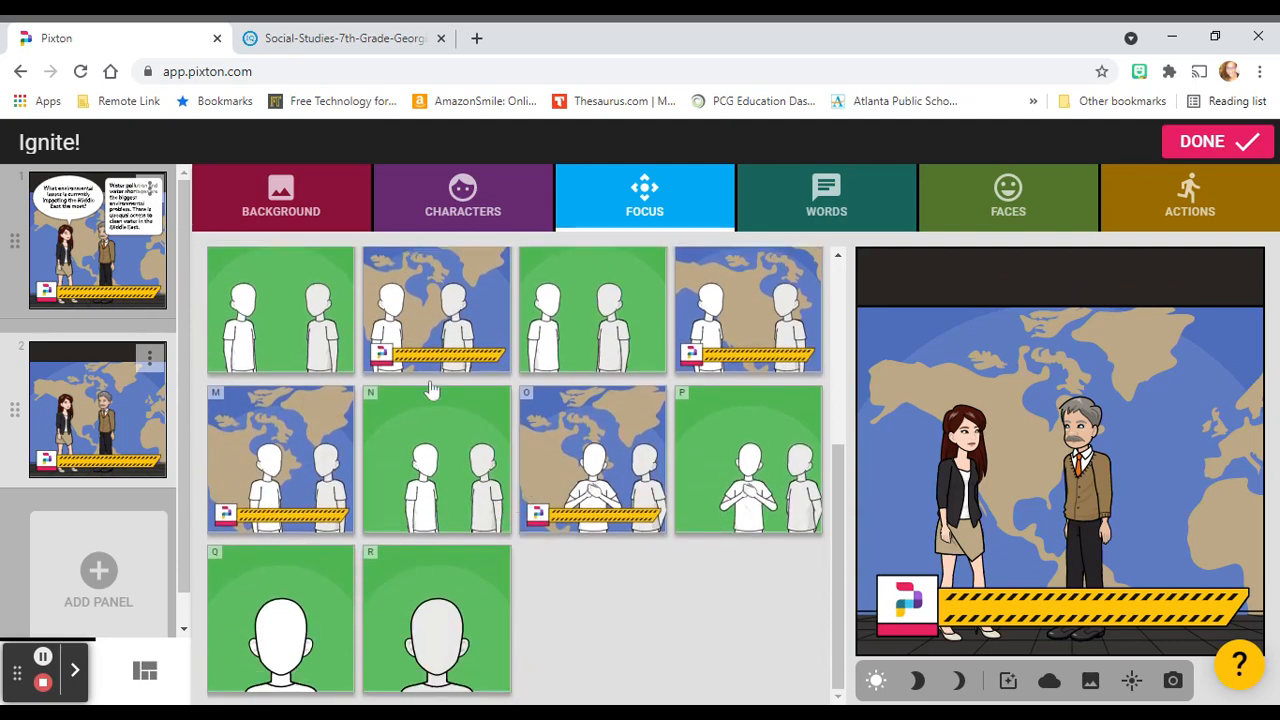
pyautogui.click(626, 482)
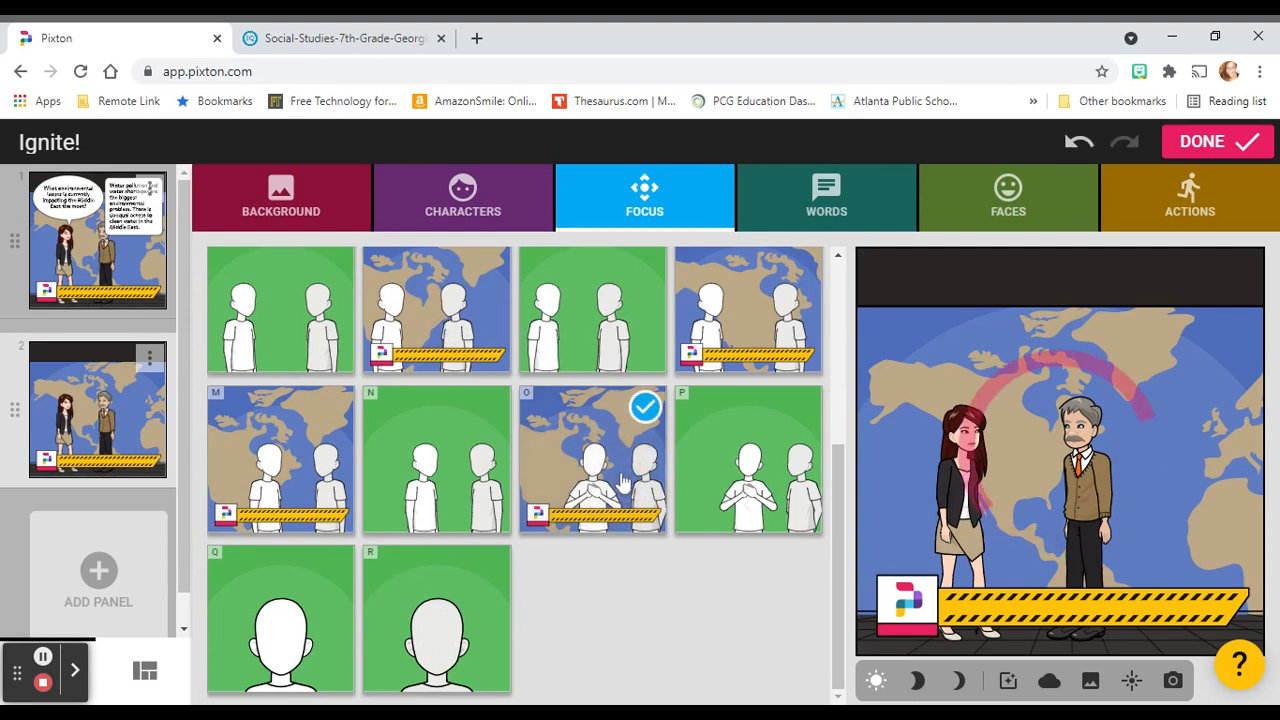
pyautogui.click(452, 335)
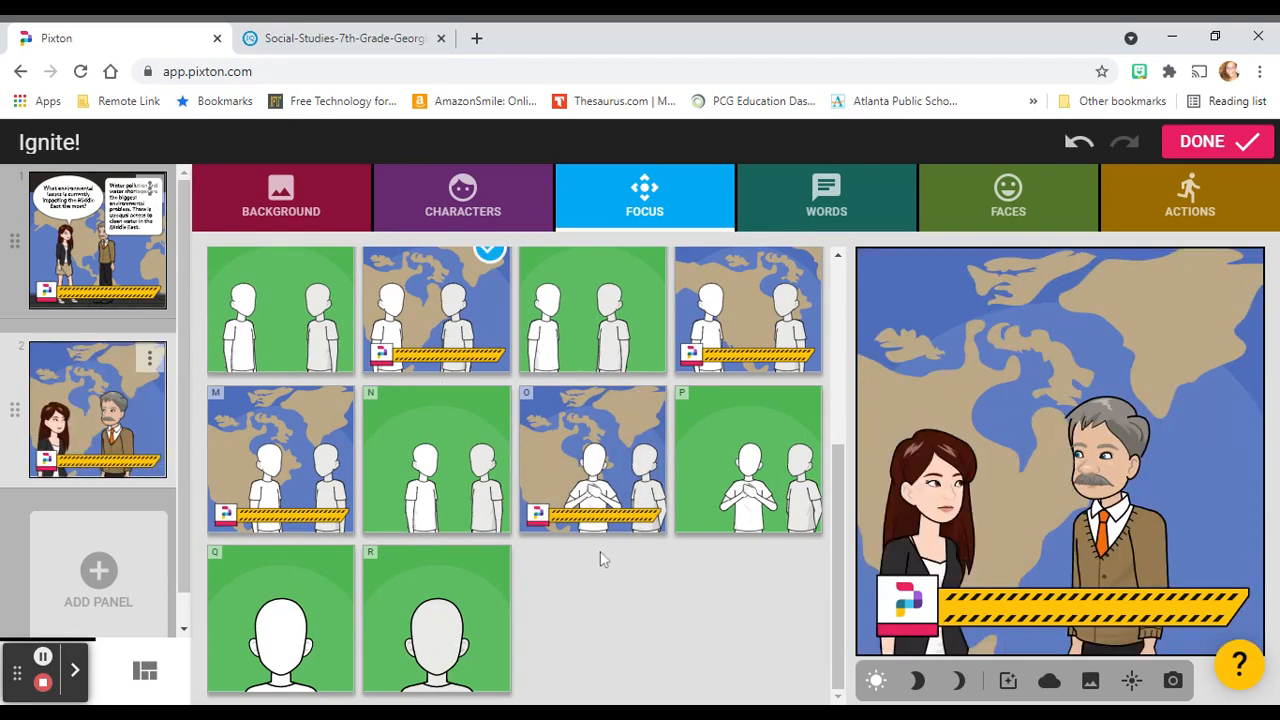
# Step: In the second panel, have the man say "If things stay the way they are, the Middle East could run out of water in 2050."
pyautogui.click(878, 207)
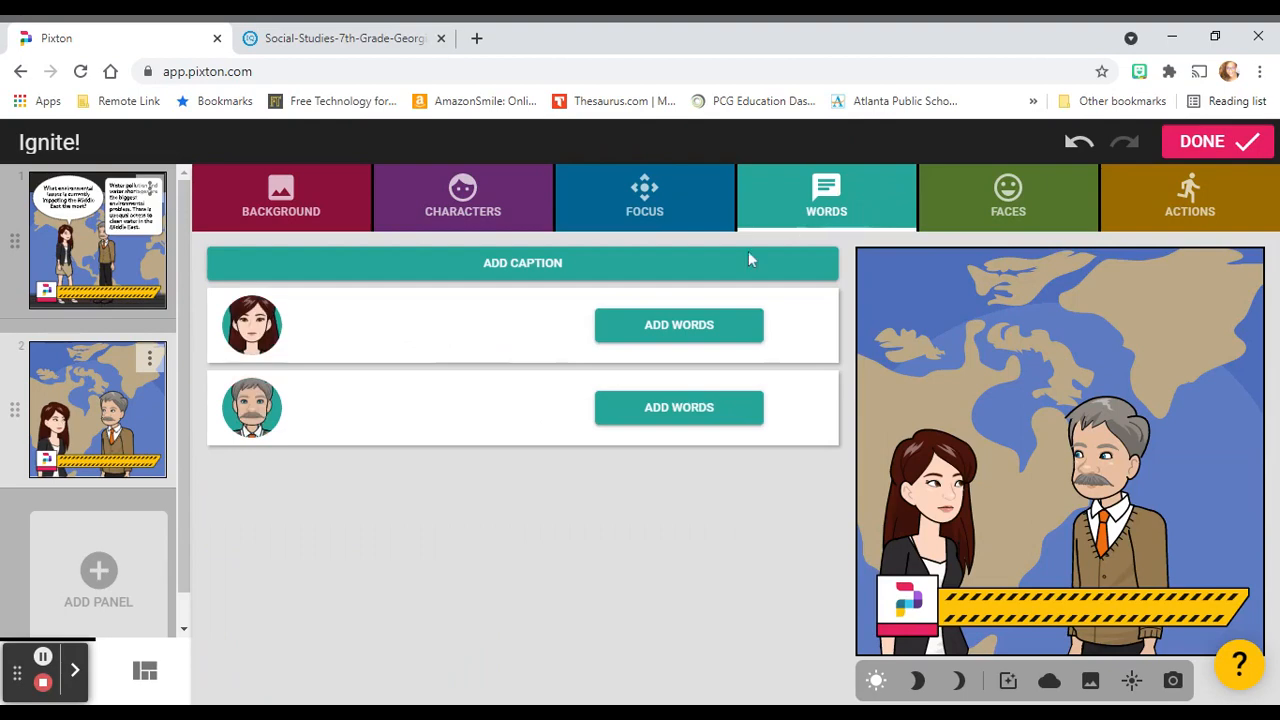
pyautogui.click(651, 412)
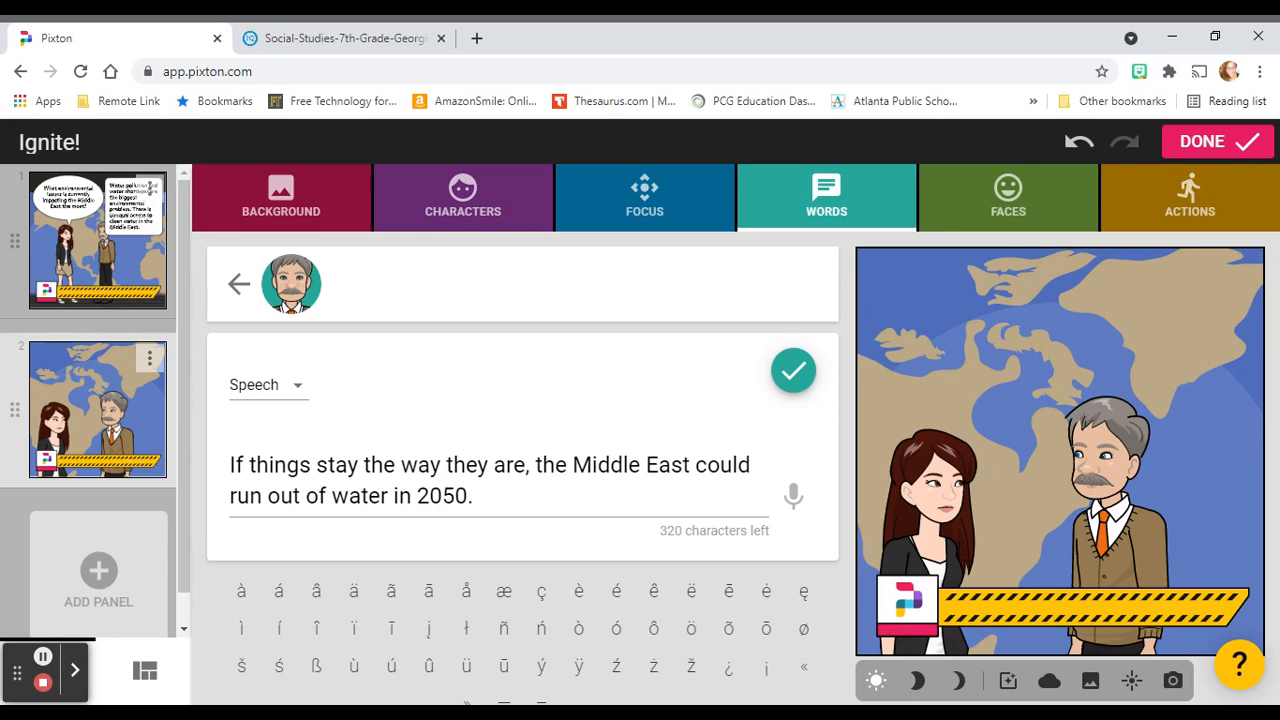
pyautogui.click(793, 369)
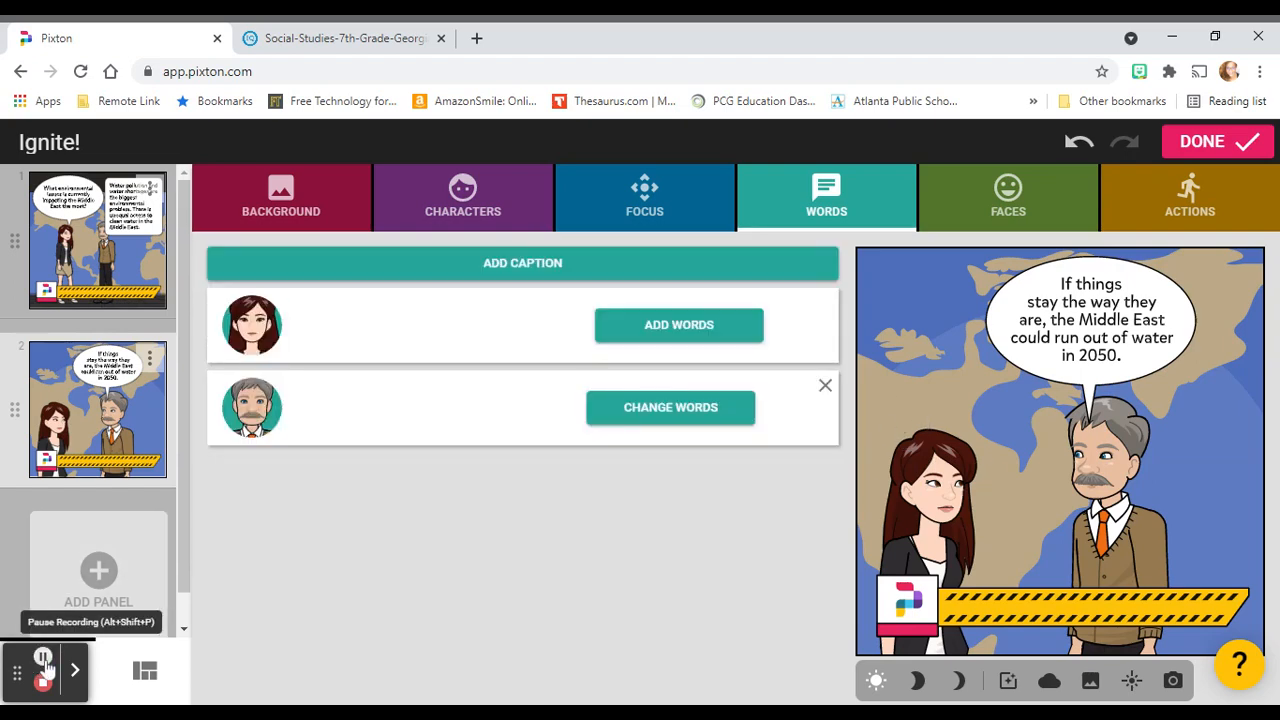
# Step: Have the woman reply "Really? That's less than 30 years from now!" and move her speech bubble lower, just above her head
pyautogui.click(669, 330)
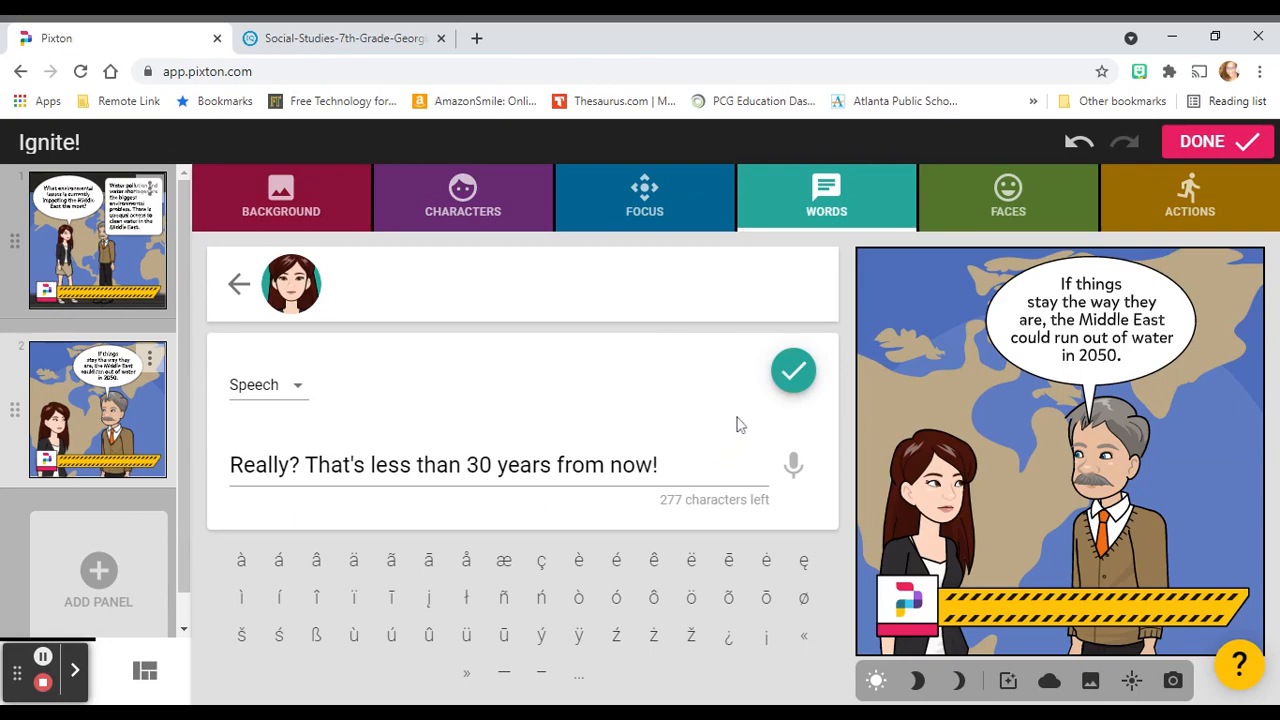
pyautogui.click(791, 374)
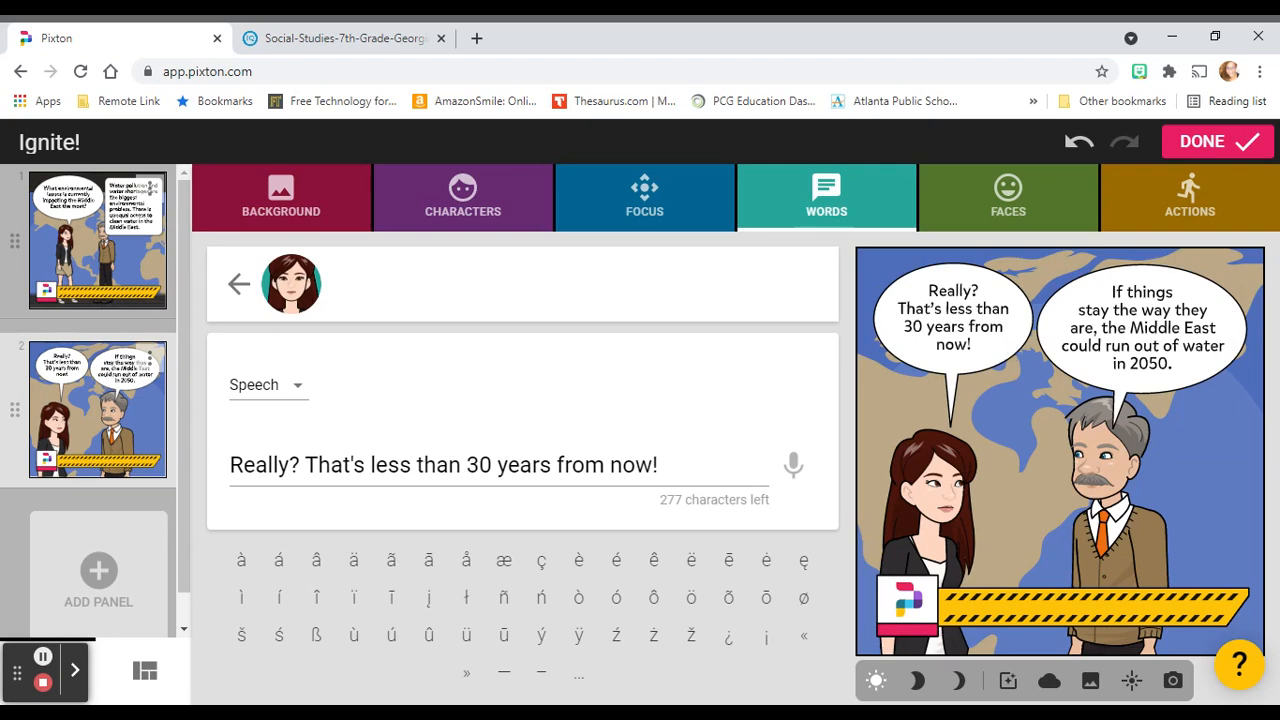
pyautogui.click(994, 358)
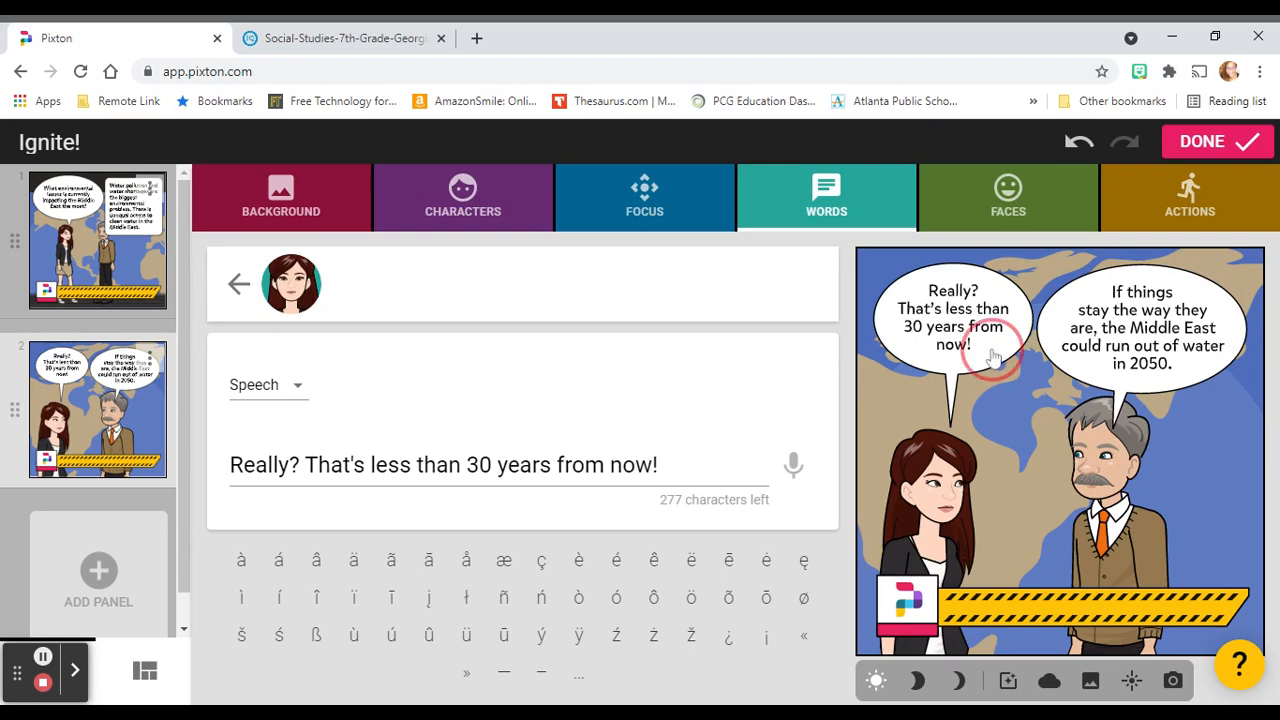
pyautogui.moveTo(994, 358); pyautogui.dragTo(1012, 402)
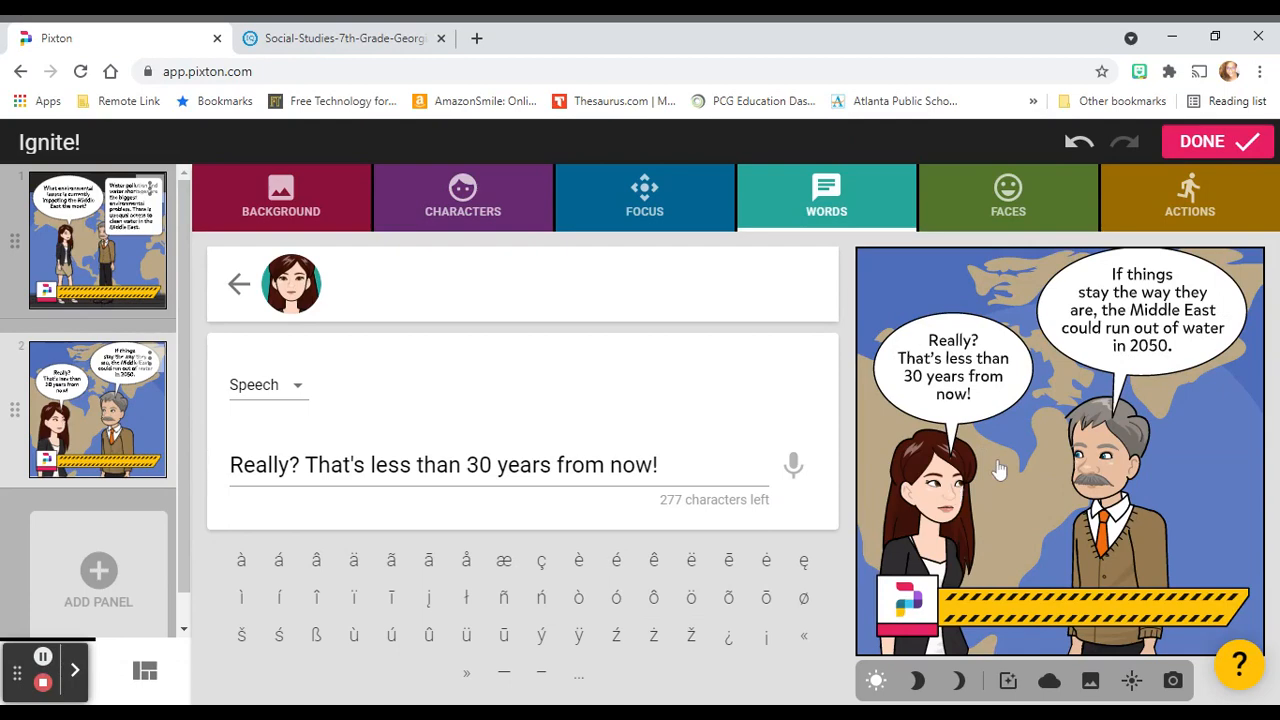
# Step: Change the woman's expression in the second panel to a face with a slightly open mouth and finish editing the comic
pyautogui.click(1007, 207)
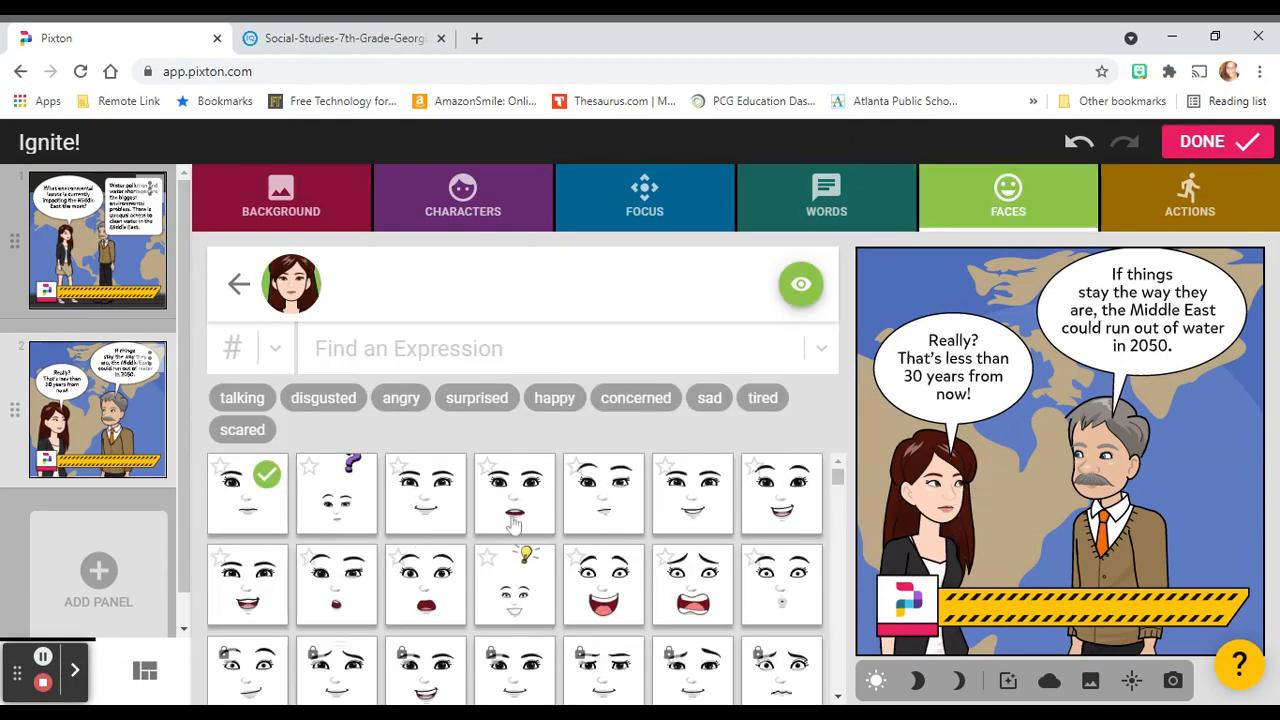
pyautogui.click(514, 510)
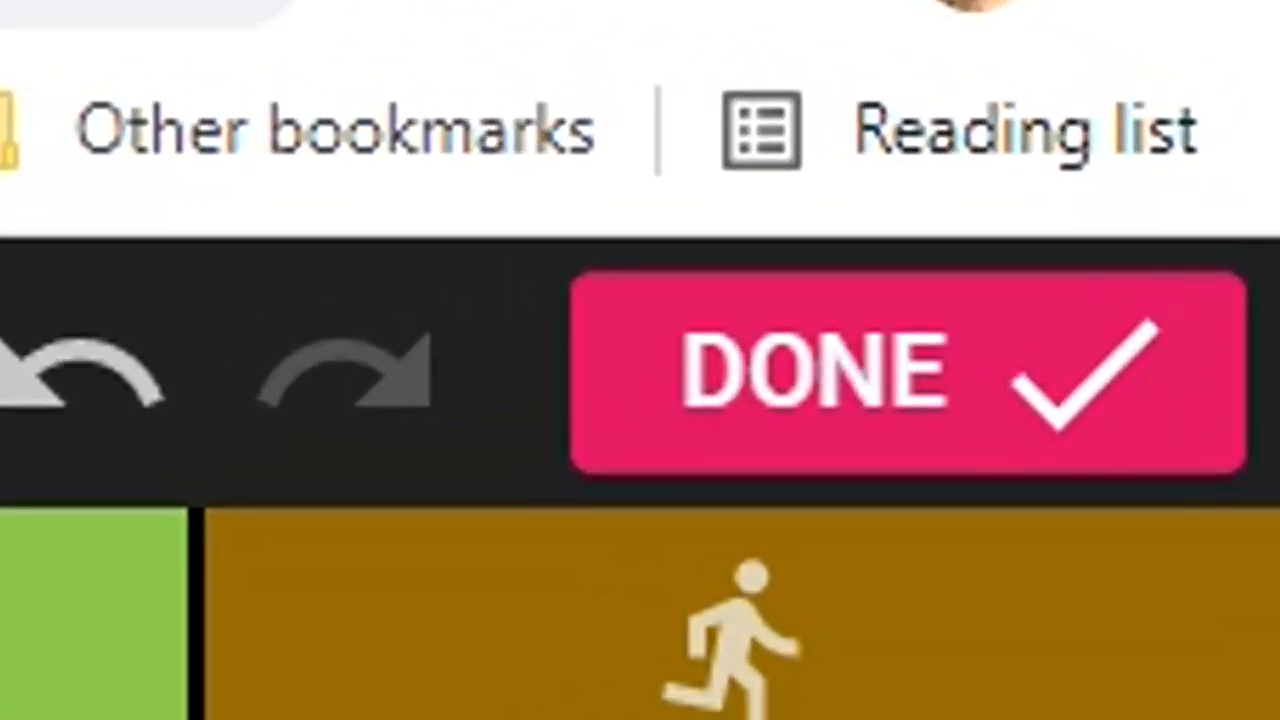
pyautogui.click(871, 400)
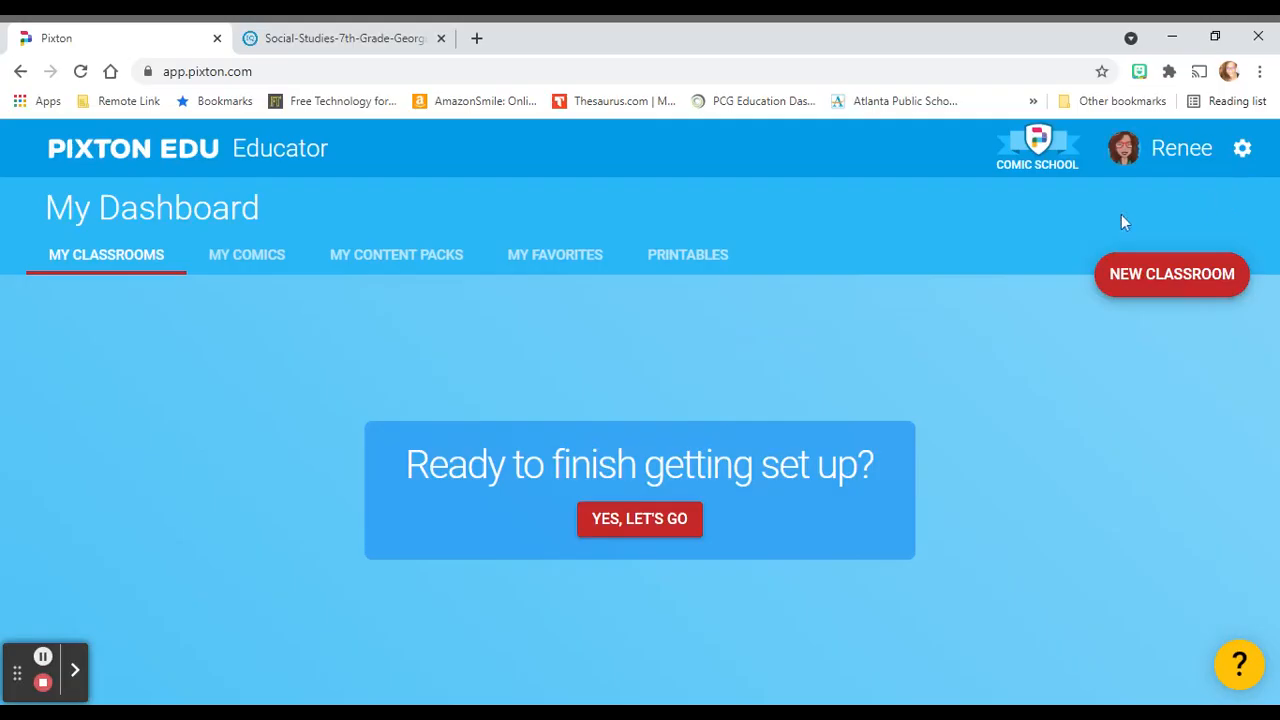
# Step: Review the sharing page of the "Ignite!" comic, including its duplicate and delete options, and return to the list of created comics
pyautogui.click(229, 259)
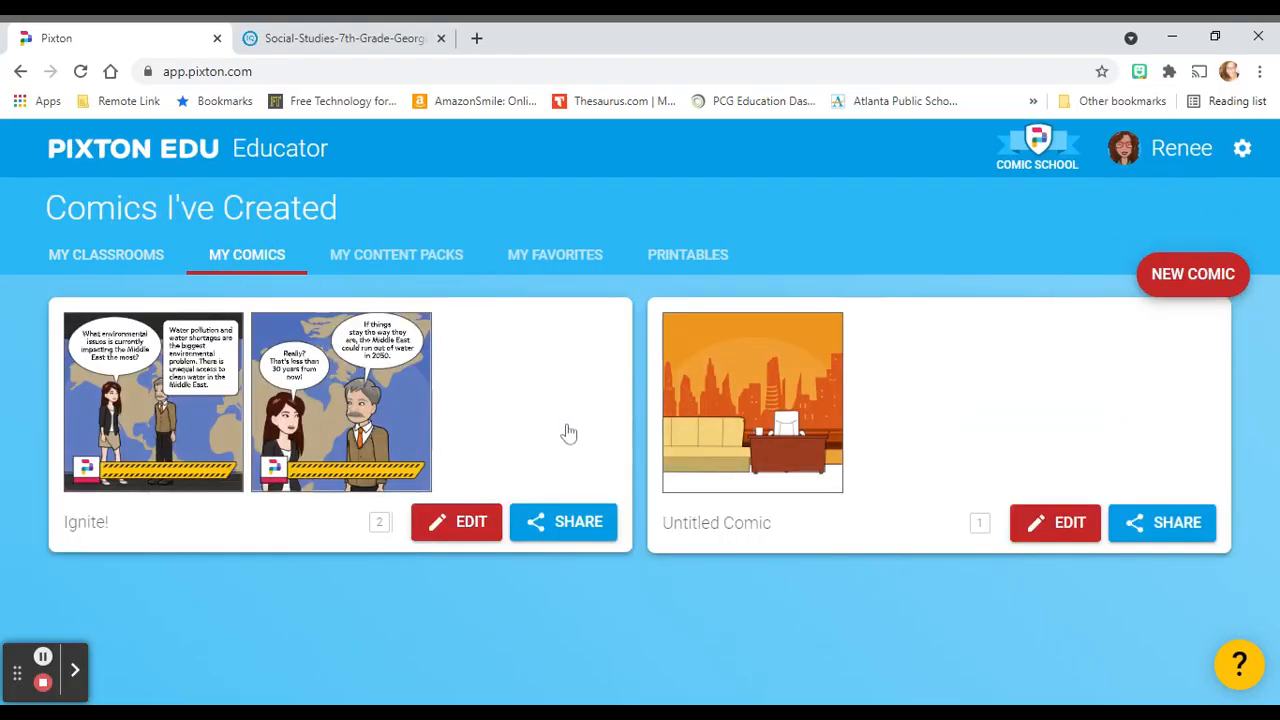
pyautogui.click(563, 521)
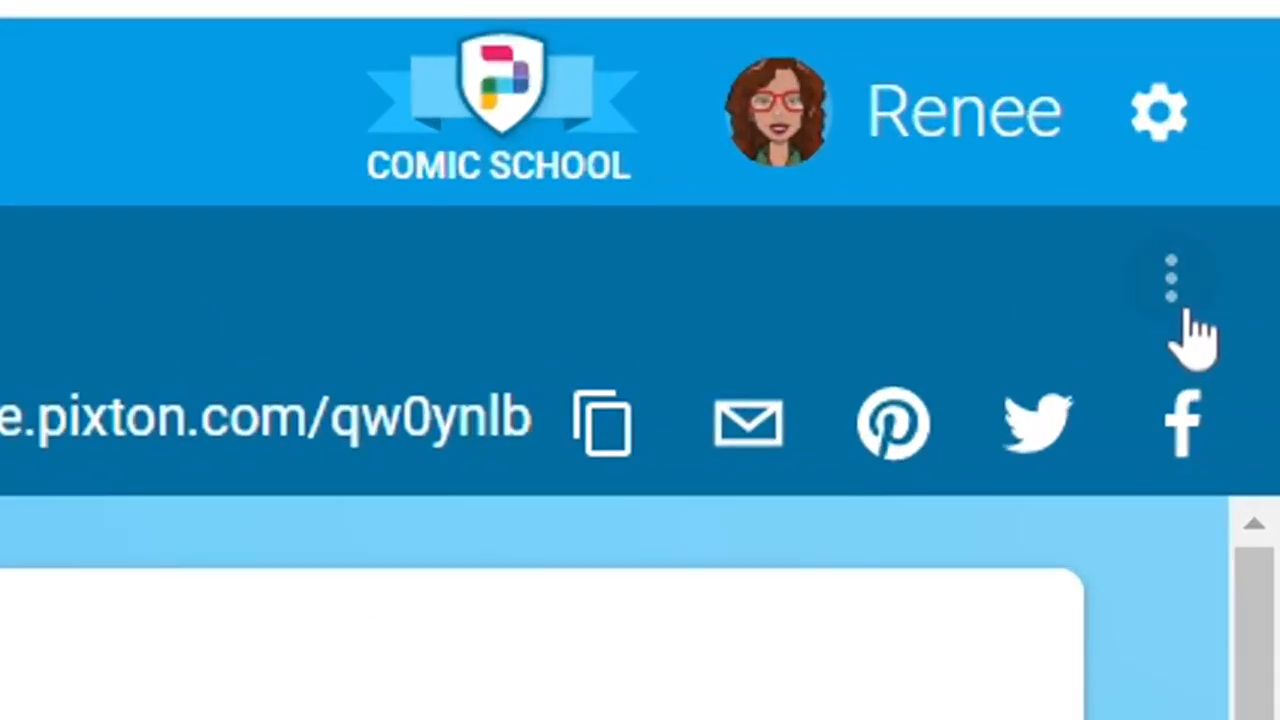
pyautogui.click(1190, 312)
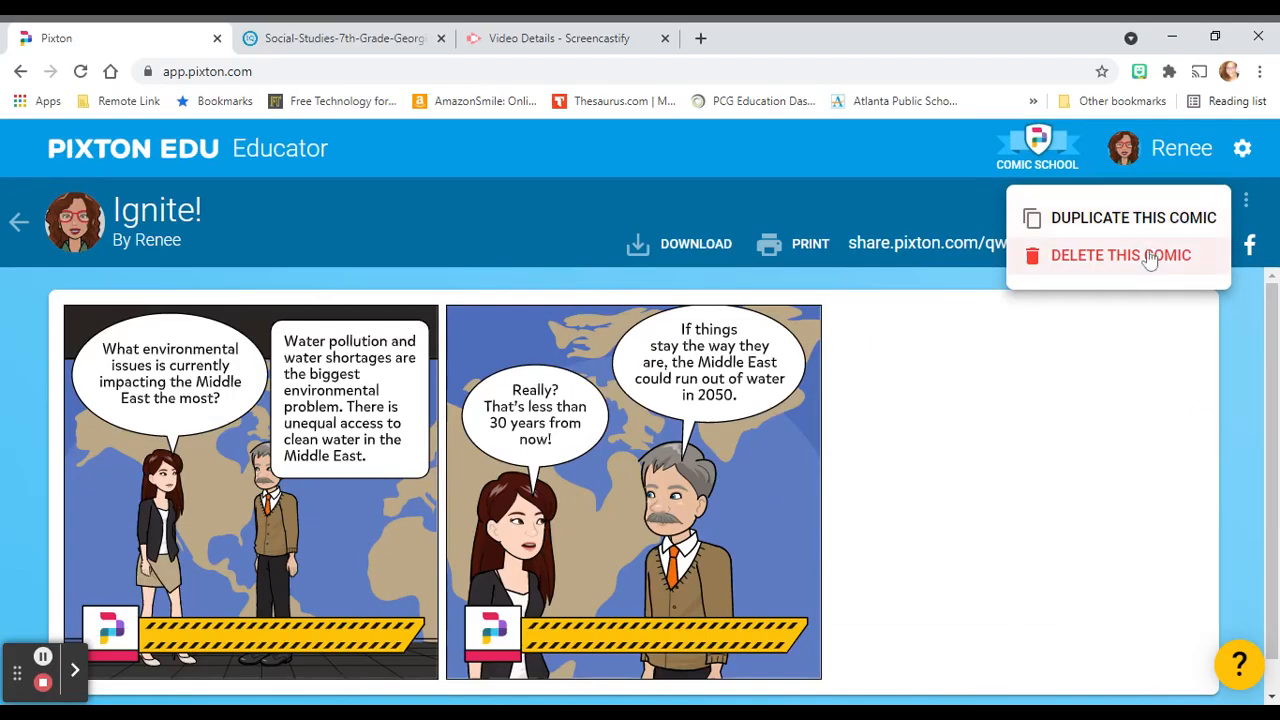
pyautogui.click(1247, 360)
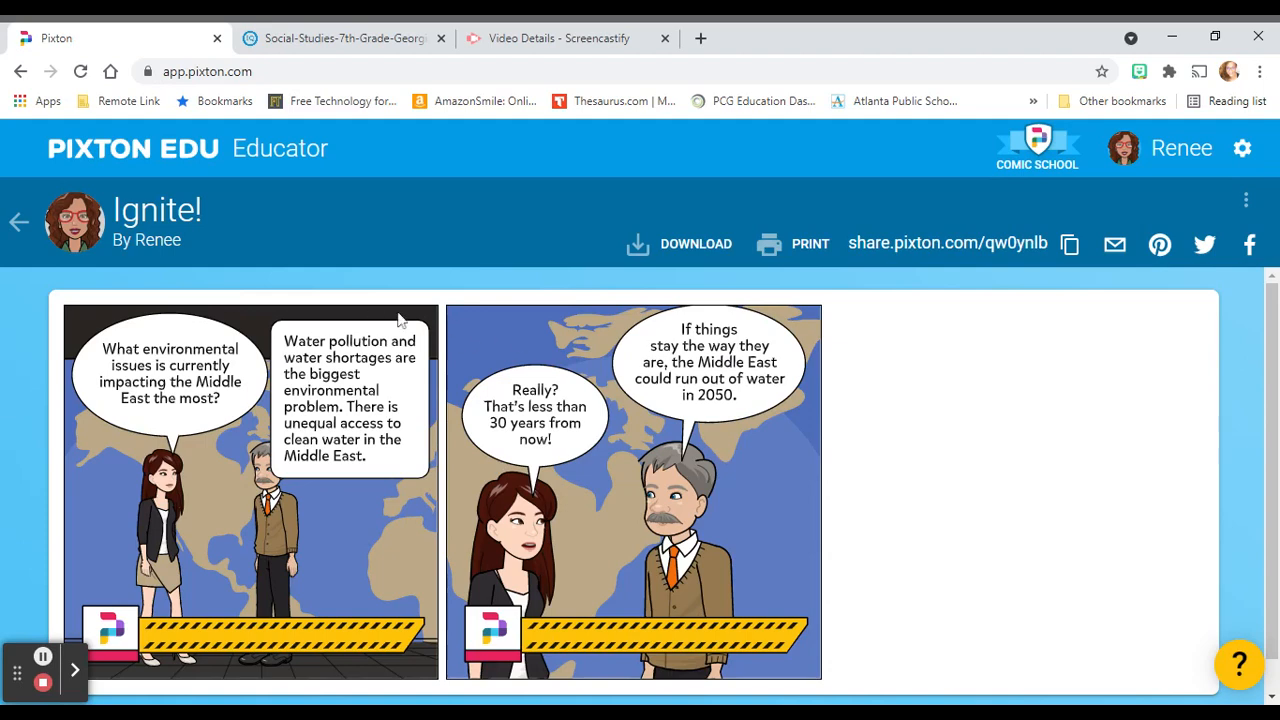
pyautogui.click(18, 223)
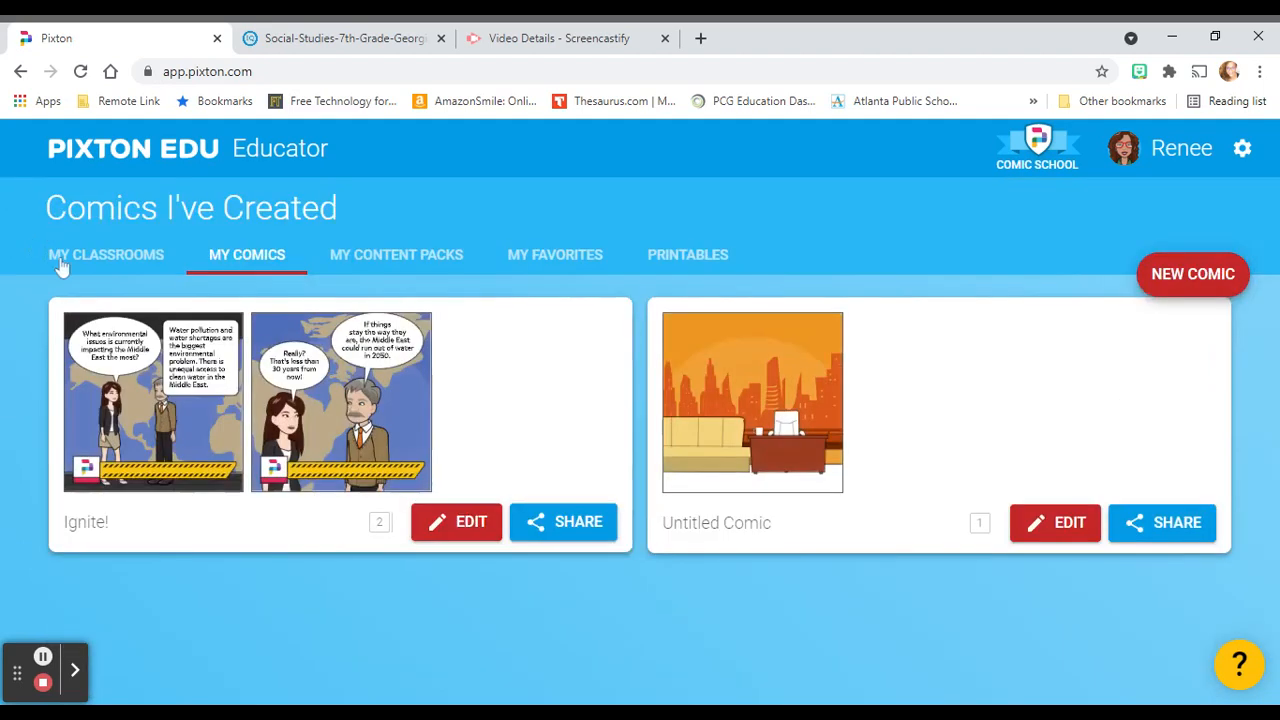